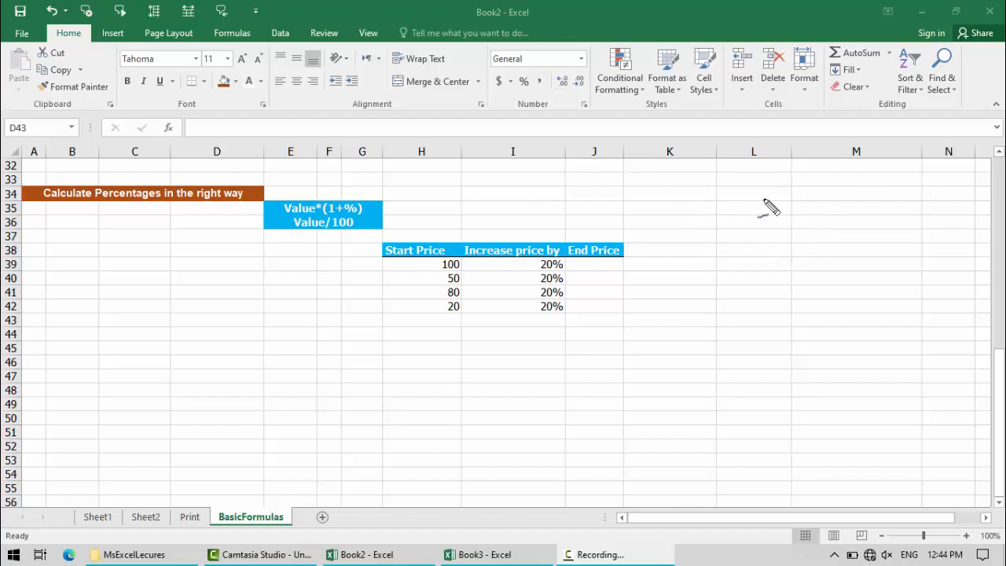
mouse_move(739, 203)
mouse_down()
mouse_move(816, 206)
mouse_move(944, 181)
mouse_move(909, 184)
mouse_move(894, 168)
mouse_move(876, 182)
mouse_move(962, 189)
mouse_move(949, 222)
mouse_move(934, 209)
mouse_move(906, 229)
mouse_move(942, 213)
mouse_move(897, 195)
mouse_up()
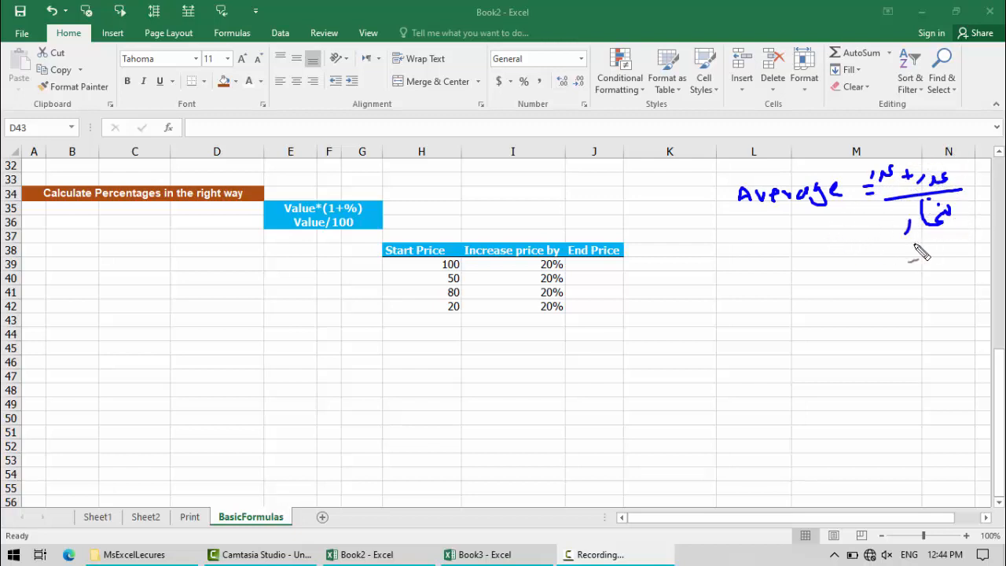
drag(899, 226, 904, 223)
mouse_move(681, 298)
mouse_down()
mouse_move(695, 283)
mouse_move(731, 286)
mouse_move(744, 300)
mouse_move(779, 287)
mouse_move(836, 292)
mouse_up()
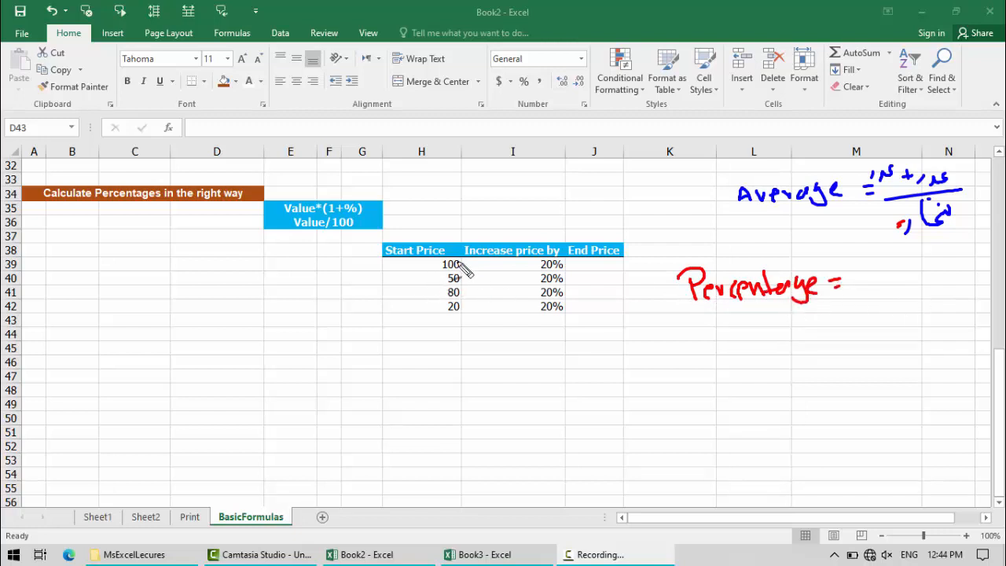
mouse_move(454, 268)
mouse_down()
mouse_move(434, 283)
mouse_move(462, 271)
mouse_up()
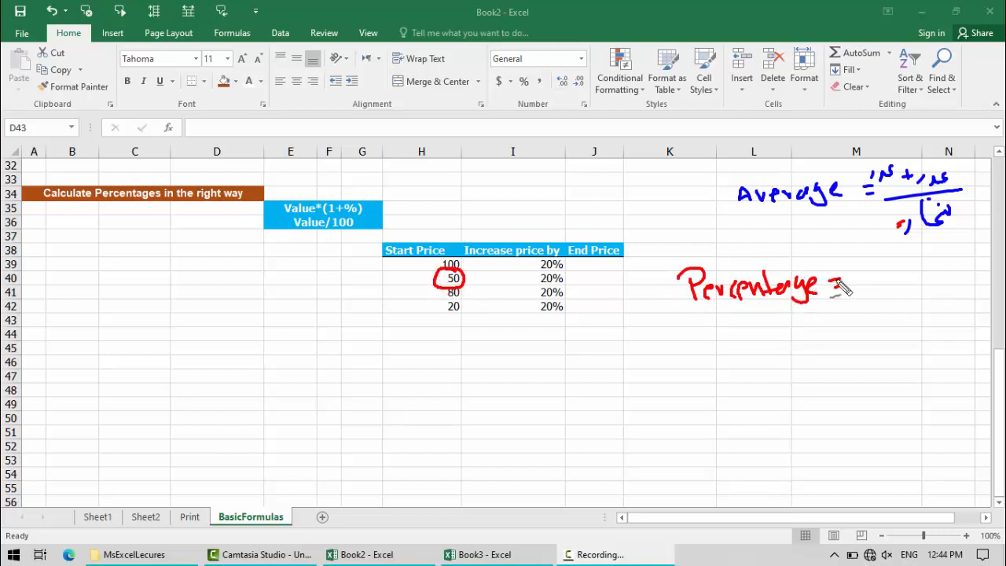
mouse_move(881, 281)
mouse_down()
mouse_move(871, 274)
mouse_move(880, 265)
mouse_move(905, 270)
mouse_move(921, 291)
mouse_move(959, 277)
mouse_up()
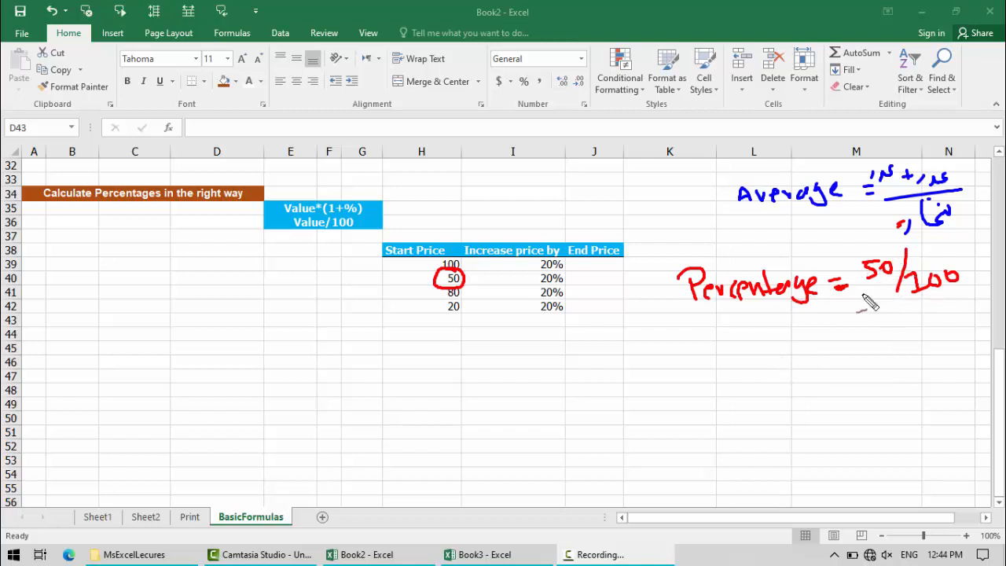
drag(909, 246, 894, 309)
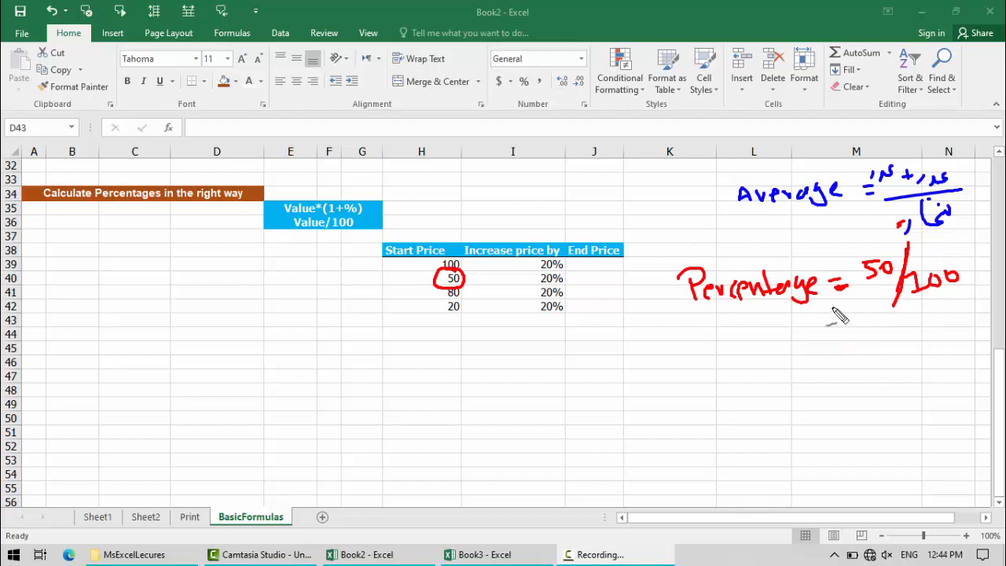
mouse_move(780, 333)
mouse_down()
mouse_move(805, 346)
mouse_move(900, 343)
mouse_move(902, 377)
mouse_move(923, 384)
mouse_move(963, 363)
mouse_move(921, 318)
mouse_move(989, 366)
mouse_move(932, 315)
mouse_up()
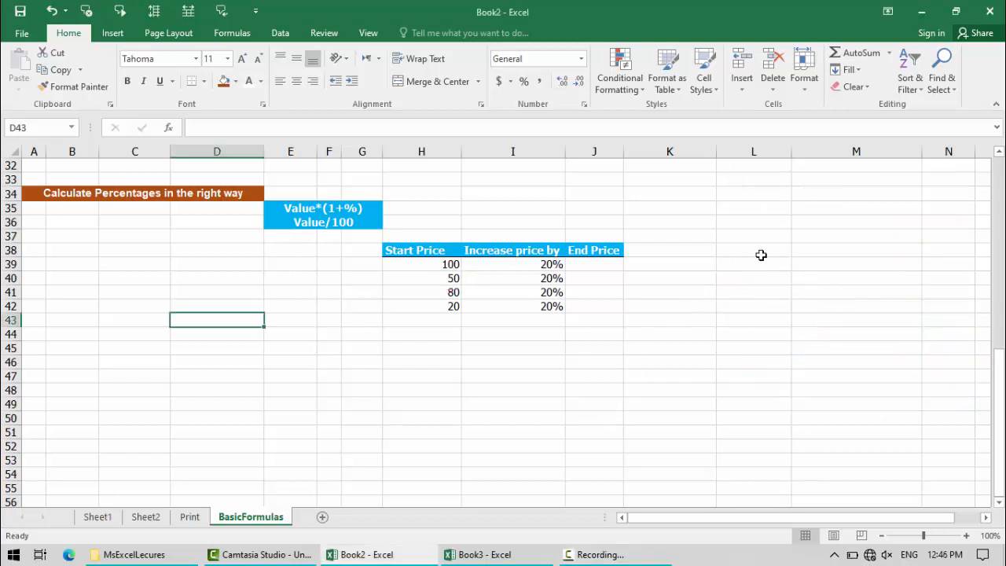
Step: Enter the formula =H40/100 in cell L38 to divide the second start price by 100
click(761, 255)
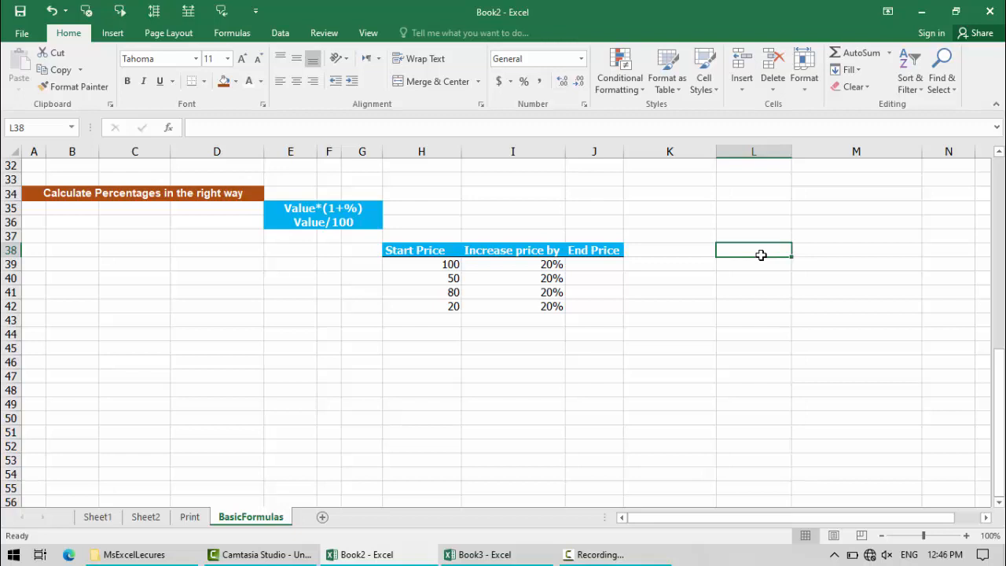
text(=)
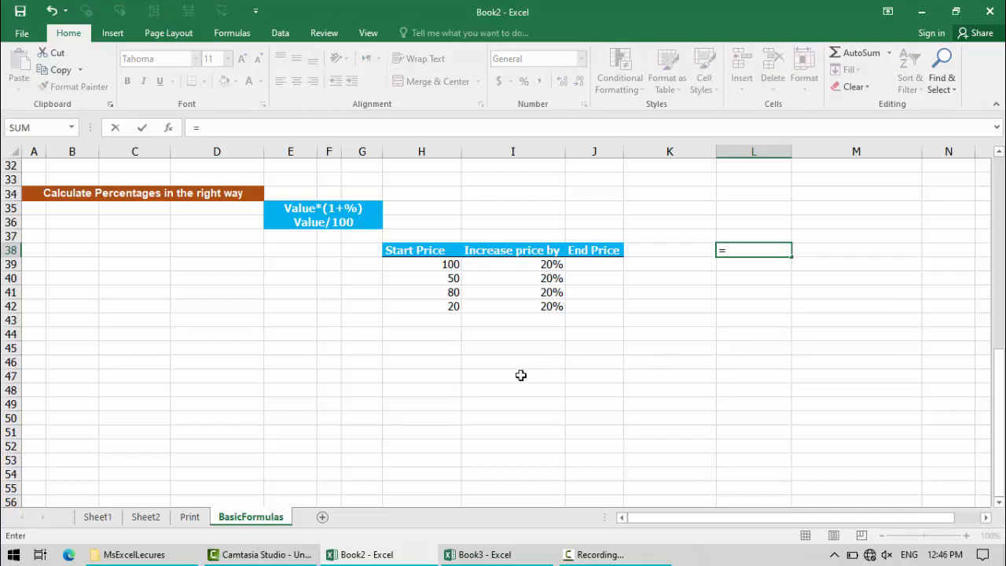
text(per)
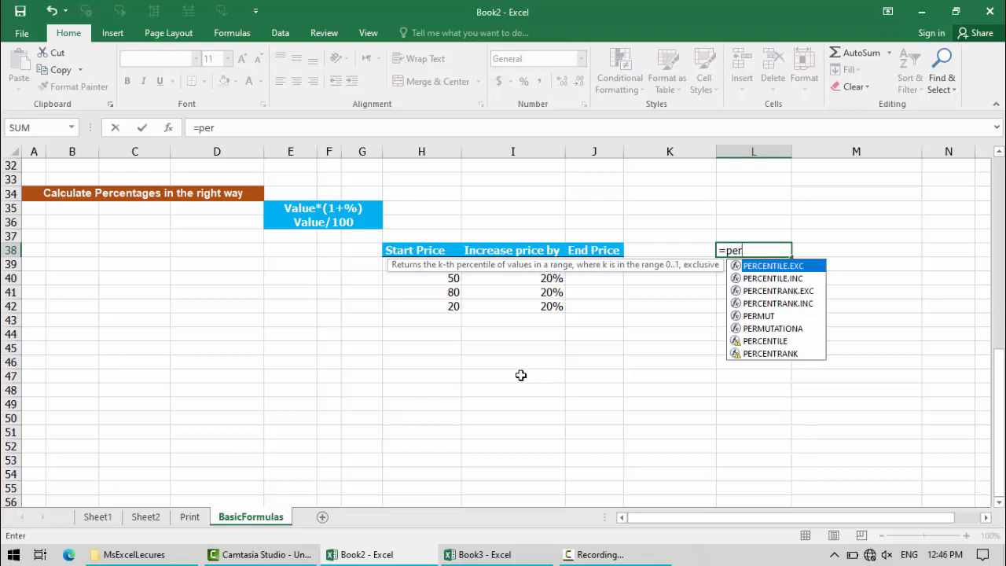
key(BackSpace)
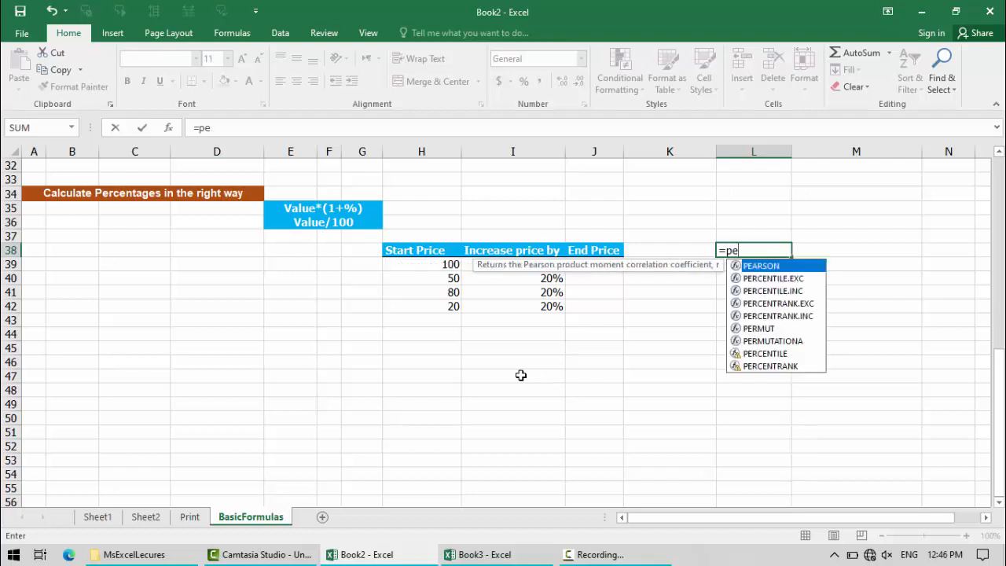
key(BackSpace)
key(BackSpace)
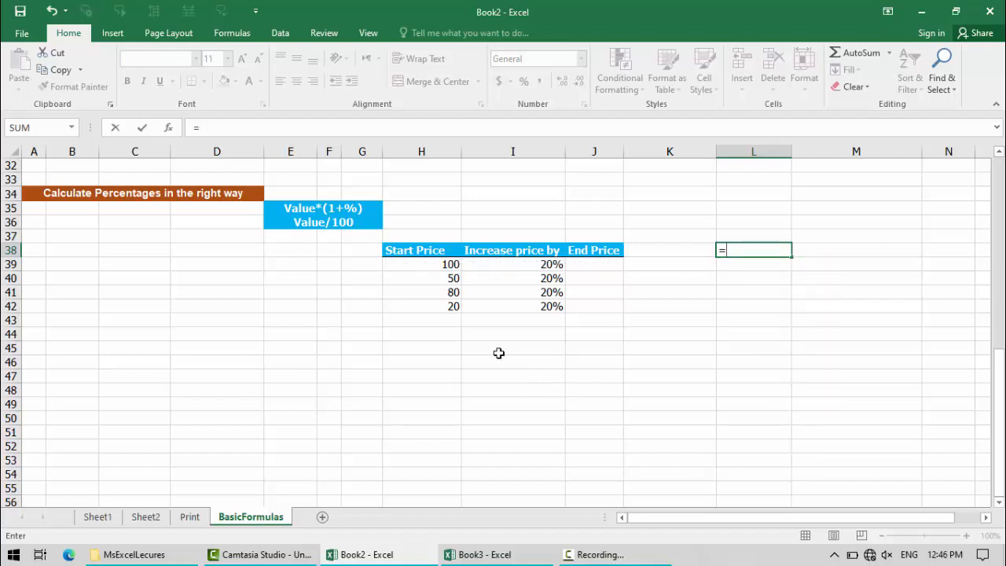
click(452, 279)
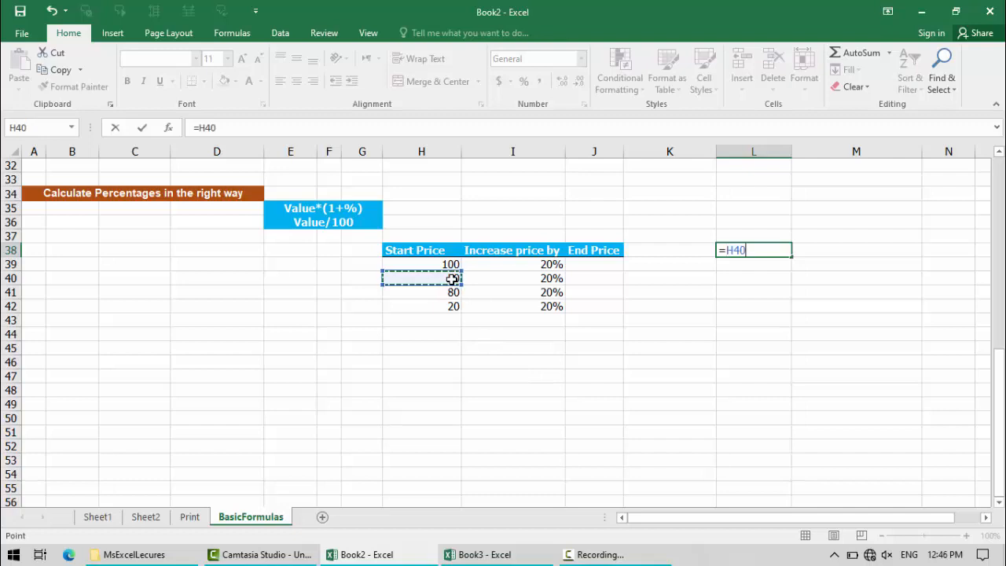
text(/100)
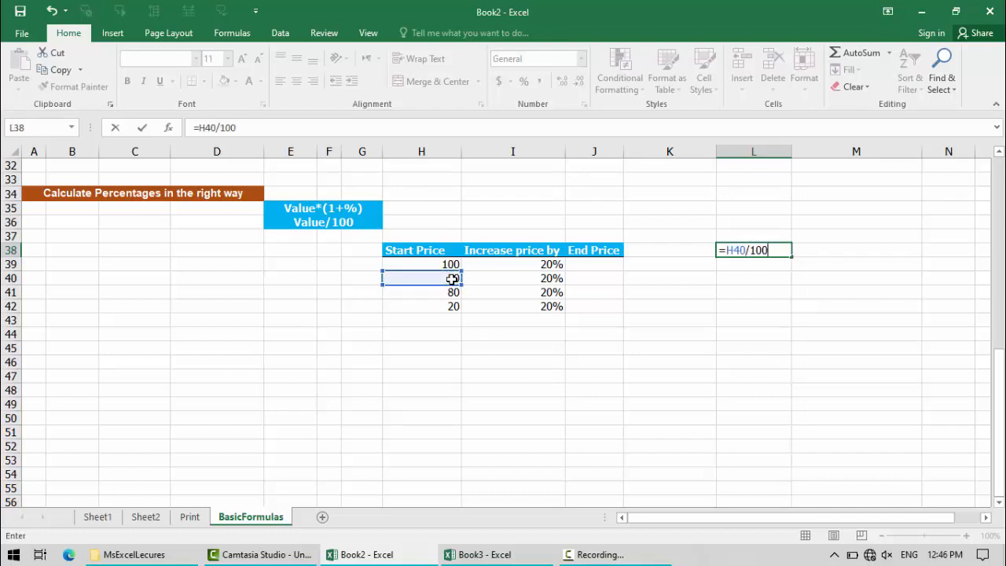
key(Return)
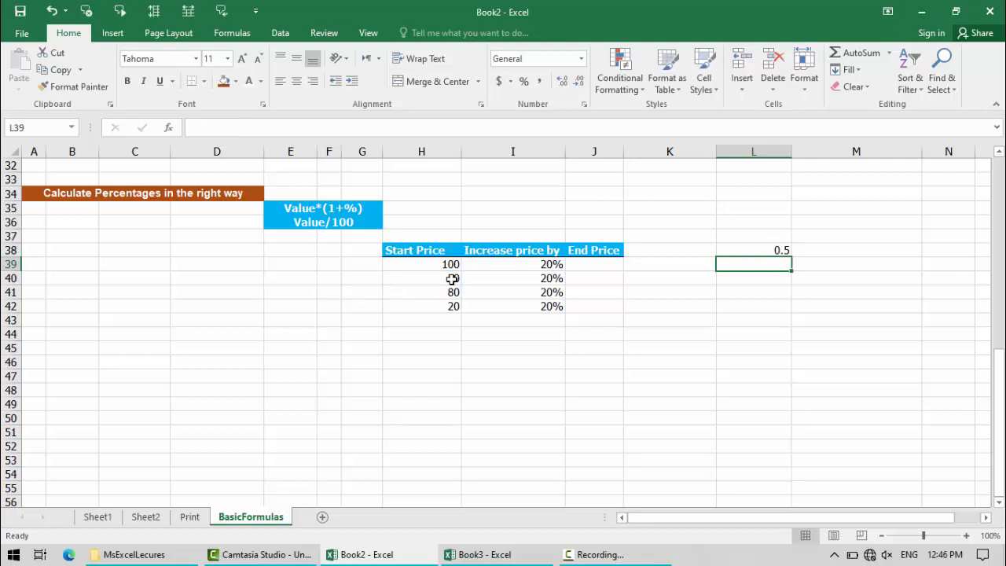
Step: Enter the formula =H40*100/100 in cell L39, using the second start price
text(=)
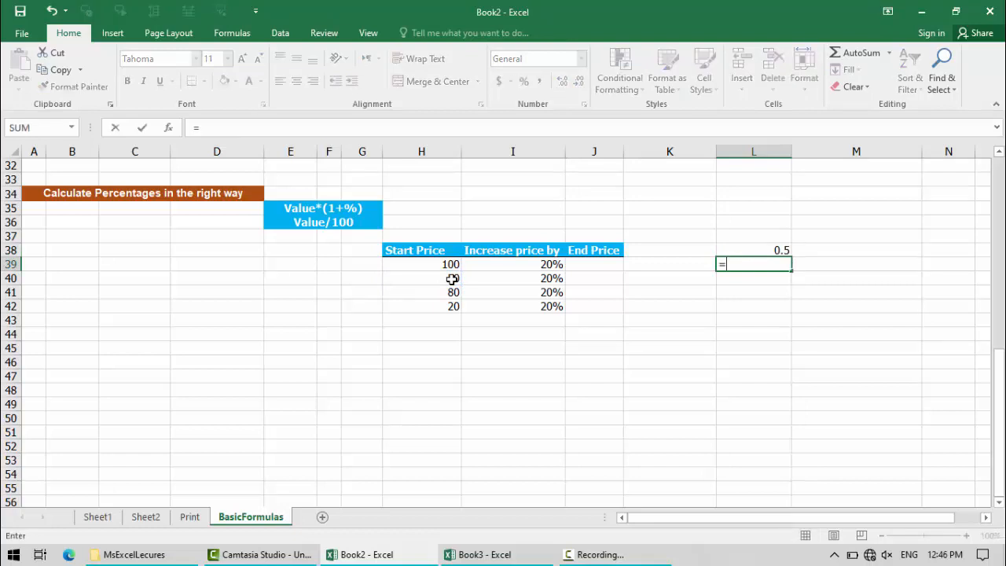
click(452, 285)
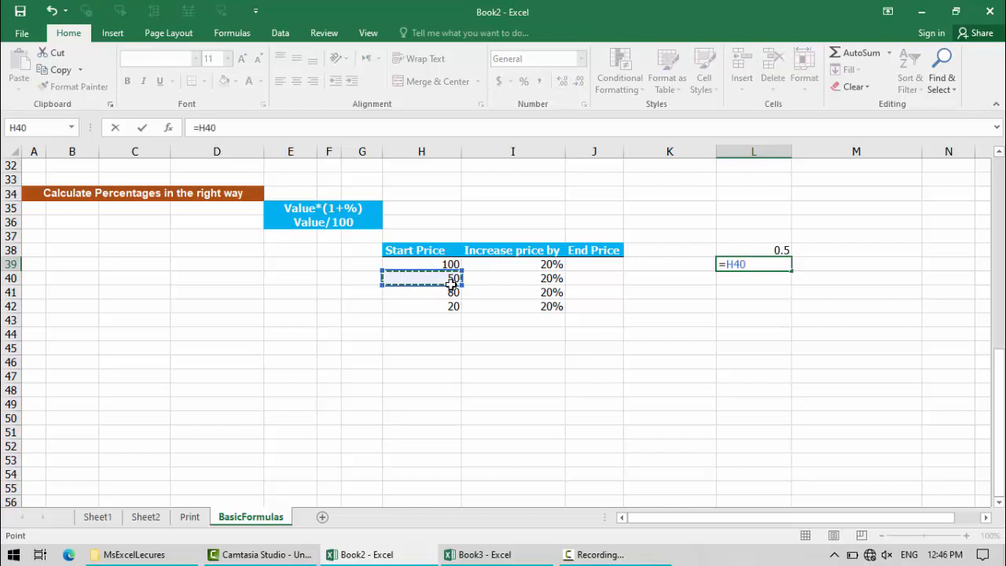
text(*100/1)
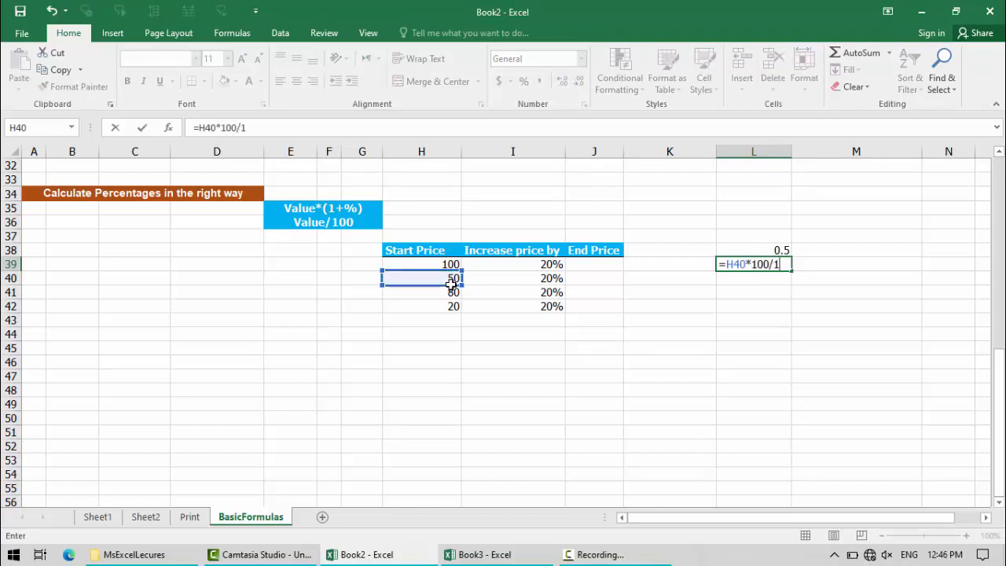
text(00)
key(Return)
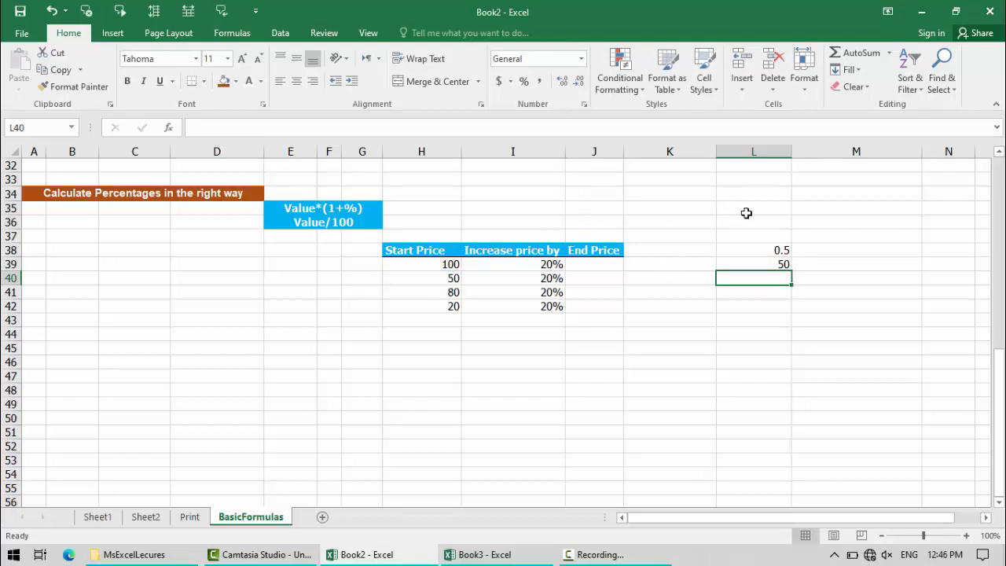
Step: Compare the formulas and number formats of L38 and L39, and apply the Percentage format to both cells
click(776, 250)
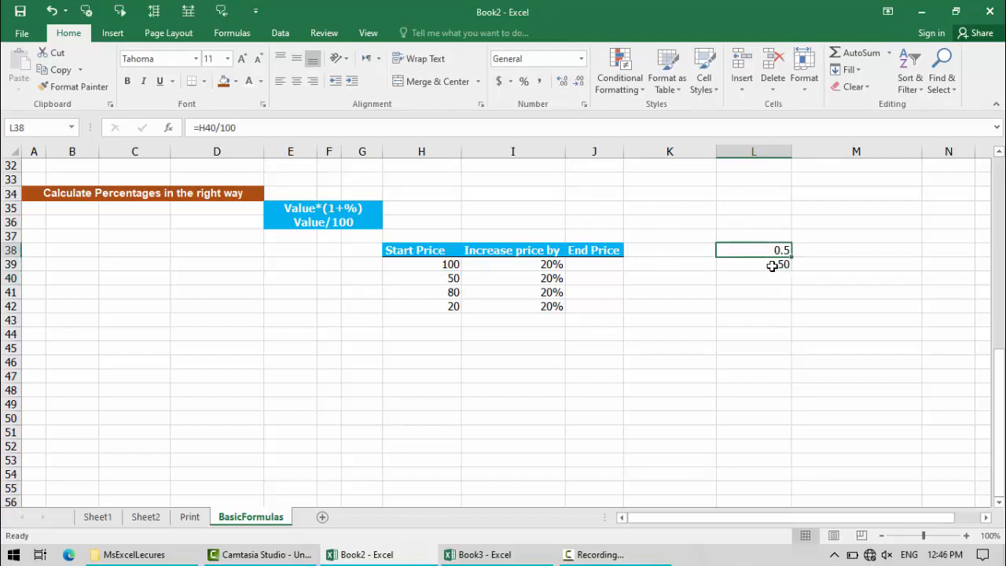
click(772, 266)
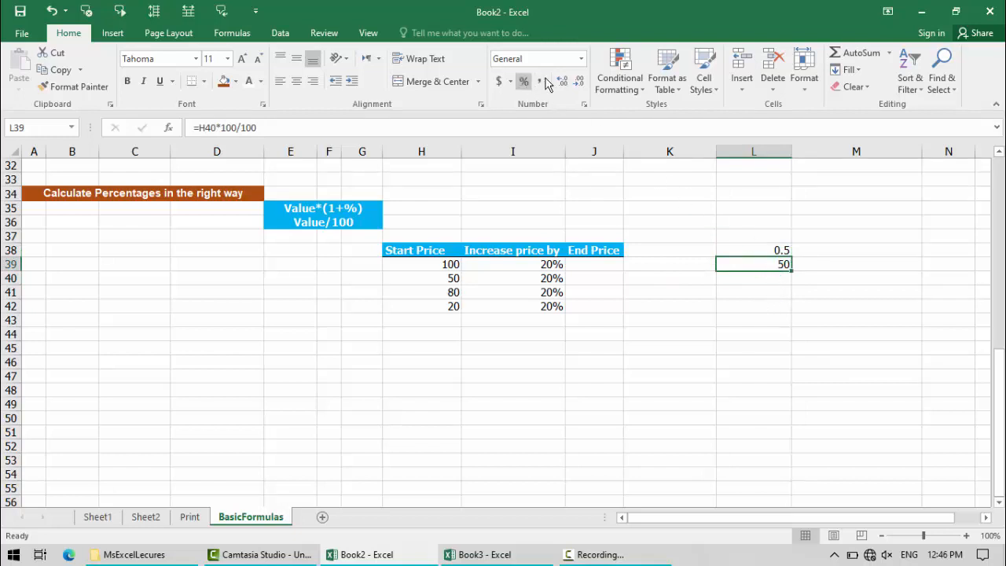
click(753, 247)
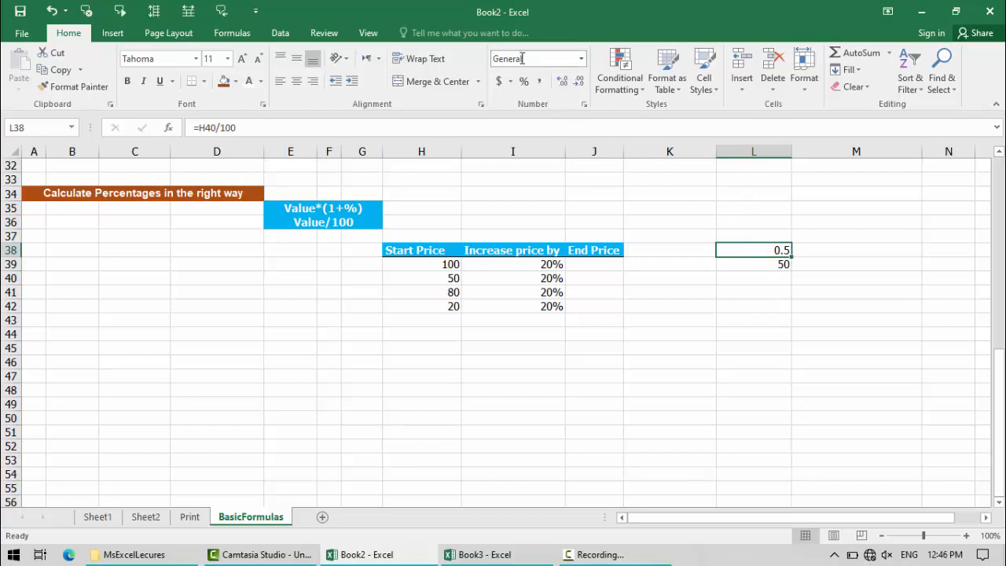
click(765, 264)
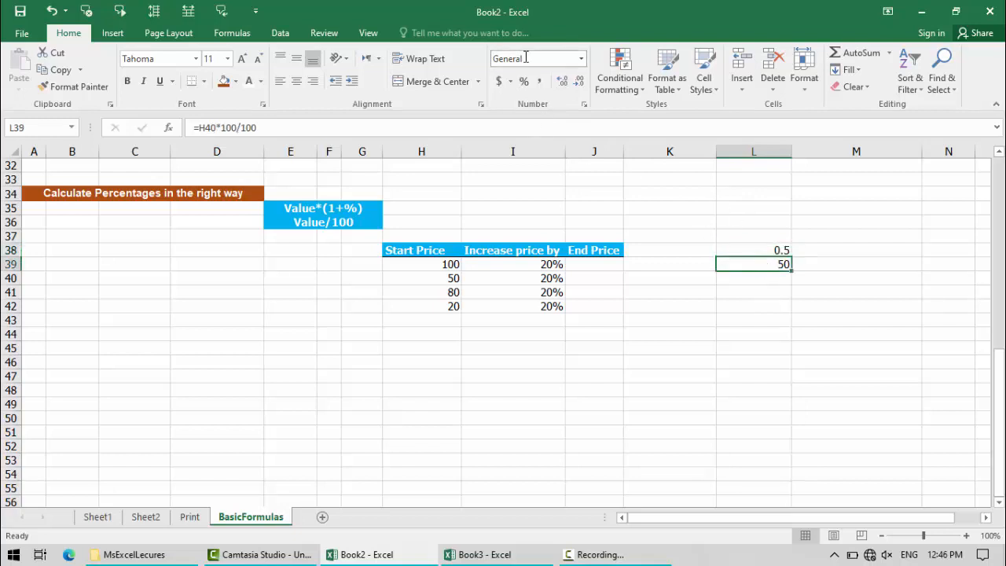
click(524, 249)
click(785, 250)
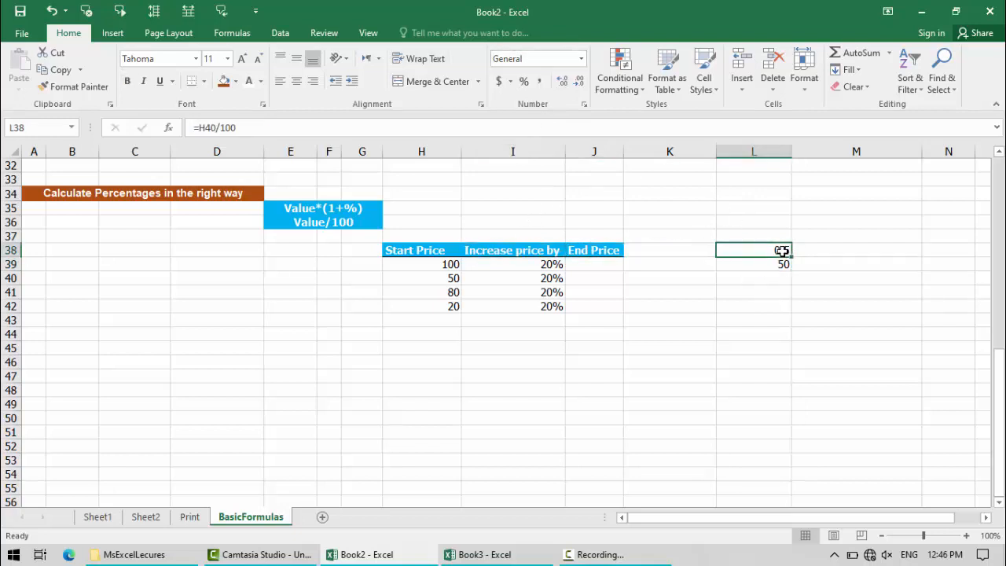
click(525, 83)
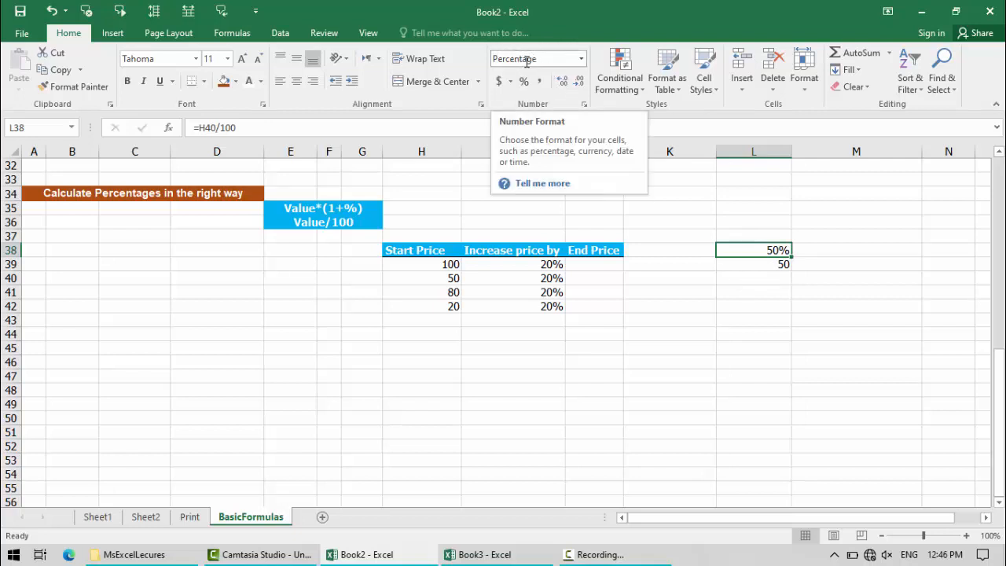
click(779, 266)
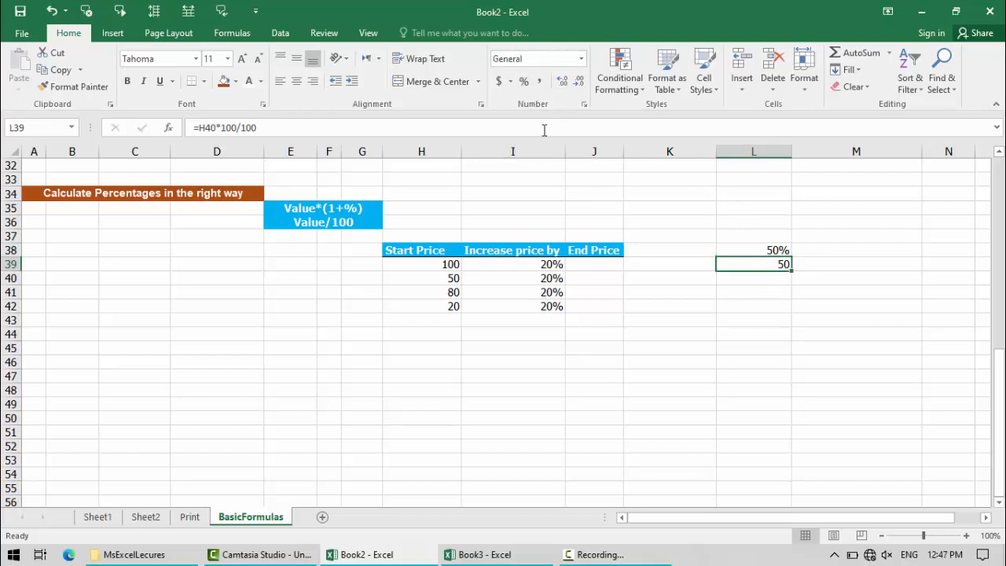
click(523, 81)
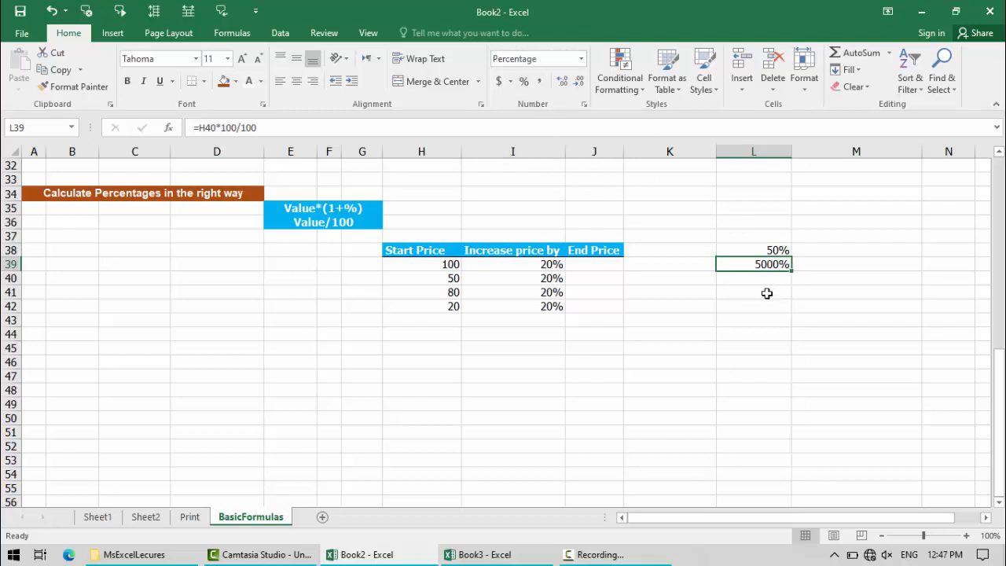
Step: Delete the contents of the two trial formula cells, L39 and L38
key(Delete)
click(758, 333)
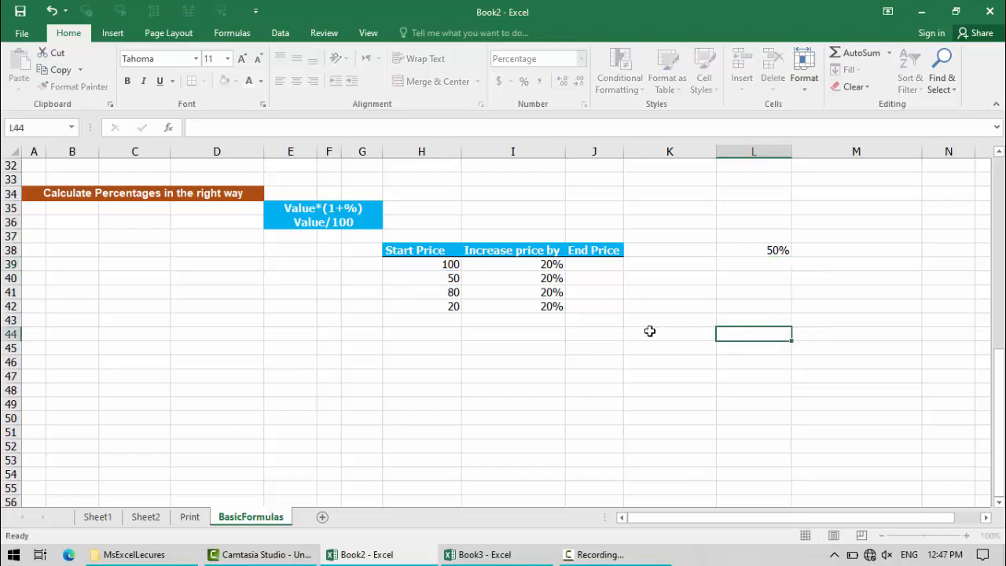
click(756, 250)
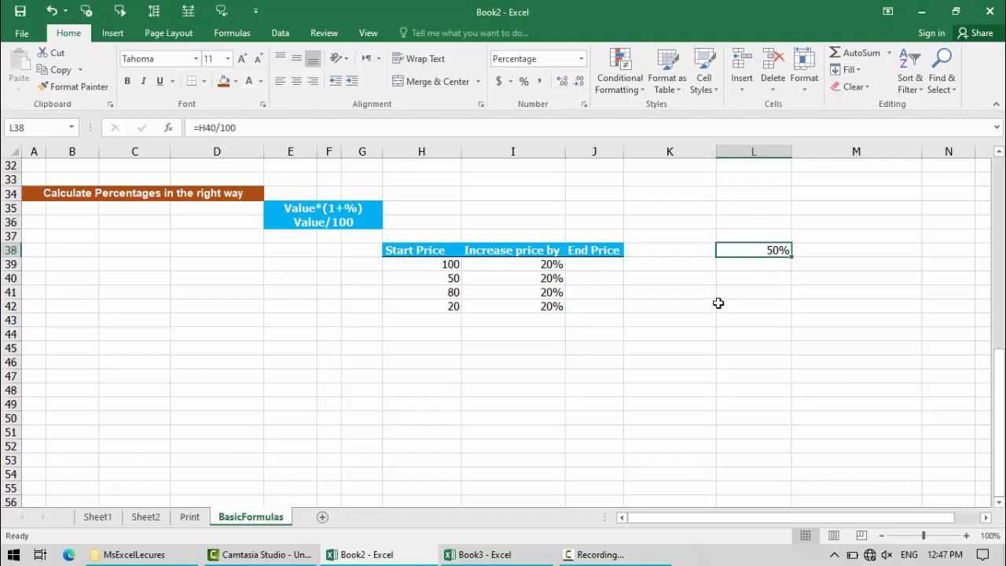
key(Delete)
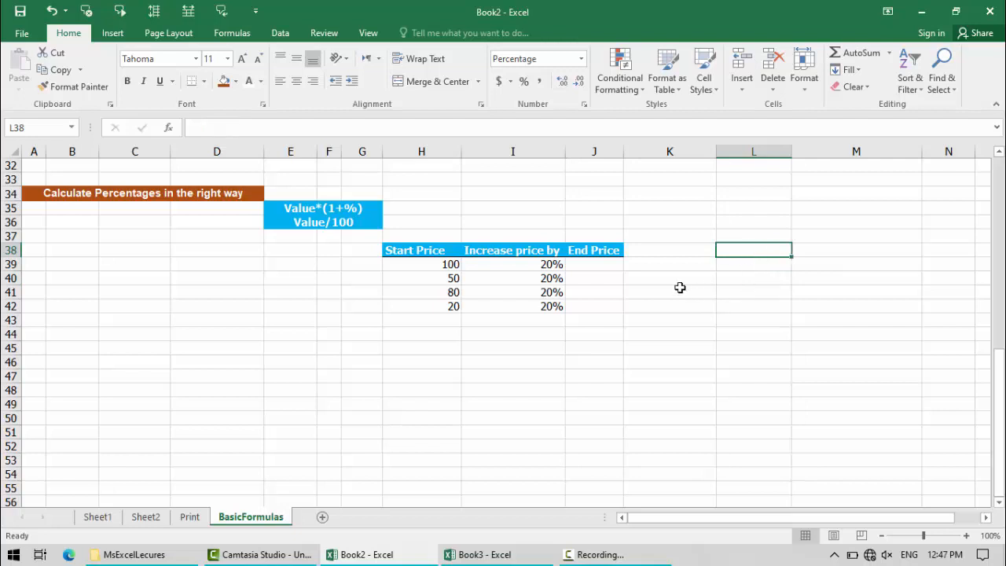
Step: Enter the formula =H39/100 in the first End Price cell, J39, and select that cell again
click(614, 262)
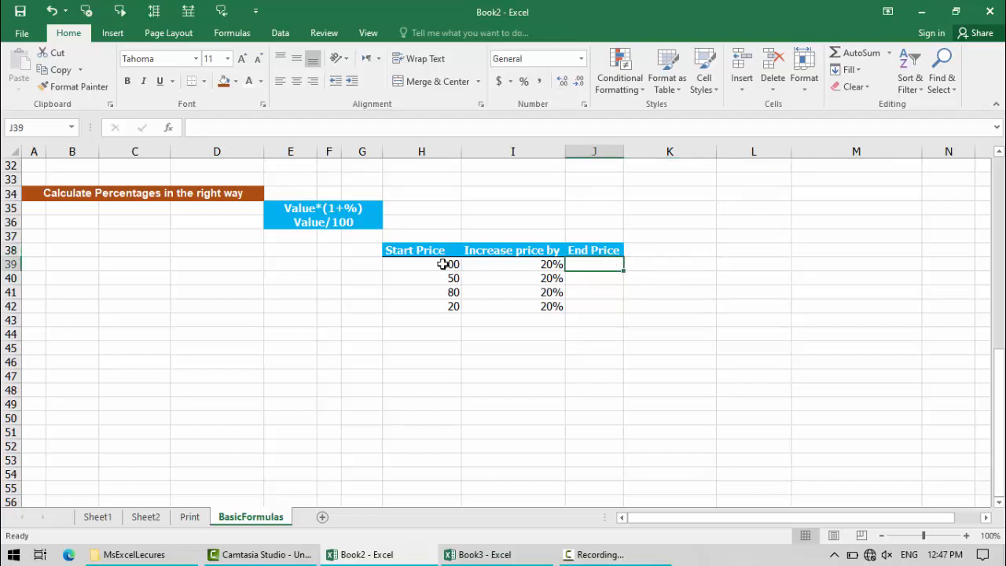
text(=)
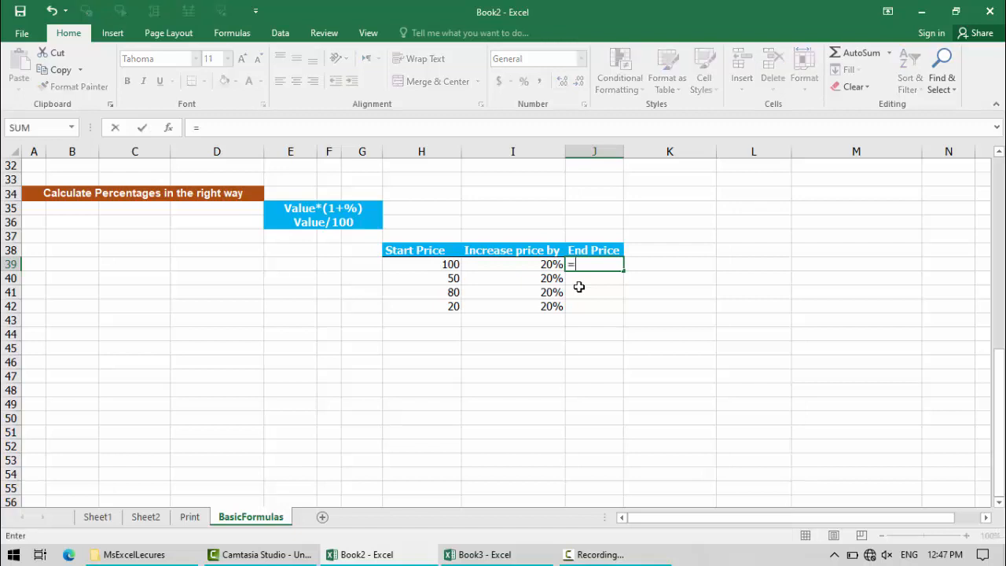
click(451, 264)
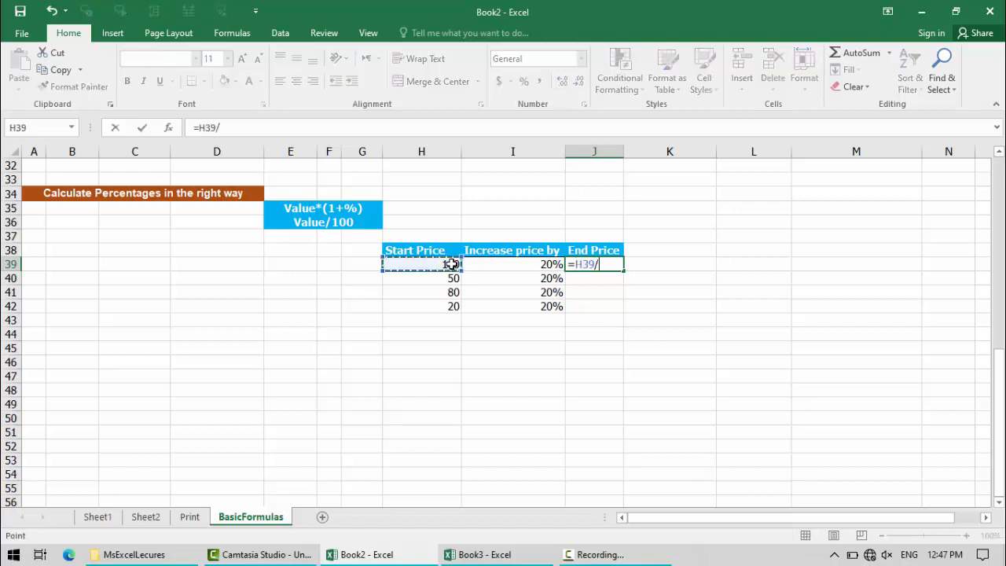
text(/100)
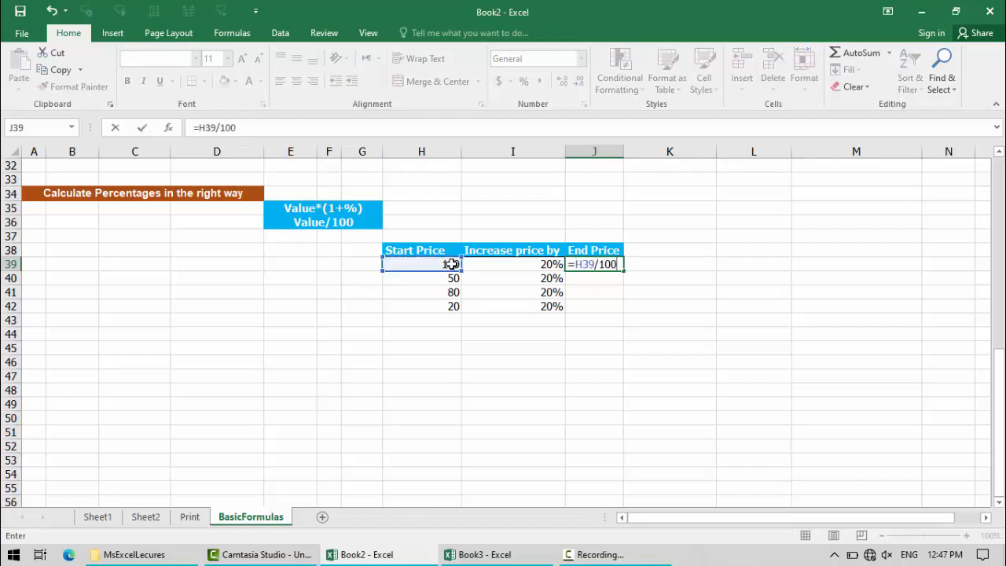
key(Return)
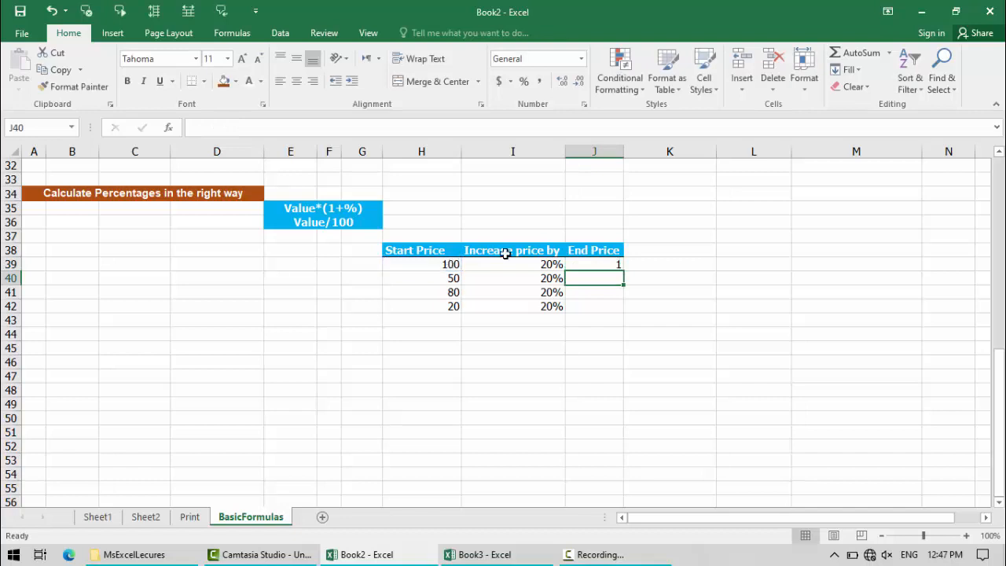
click(613, 265)
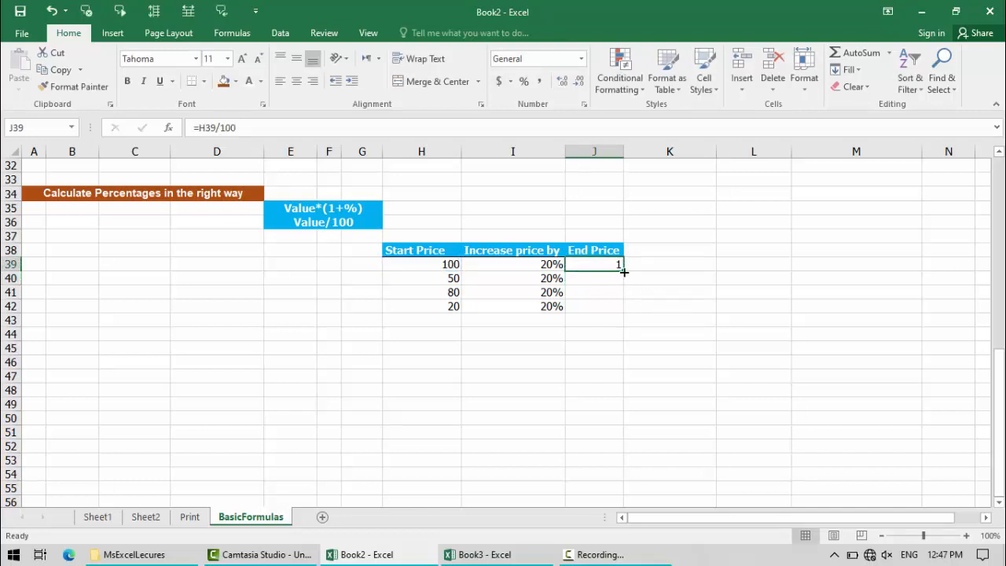
Step: Fill the J39 formula down through J42 and format the End Price cells as Percentage
drag(624, 271, 625, 312)
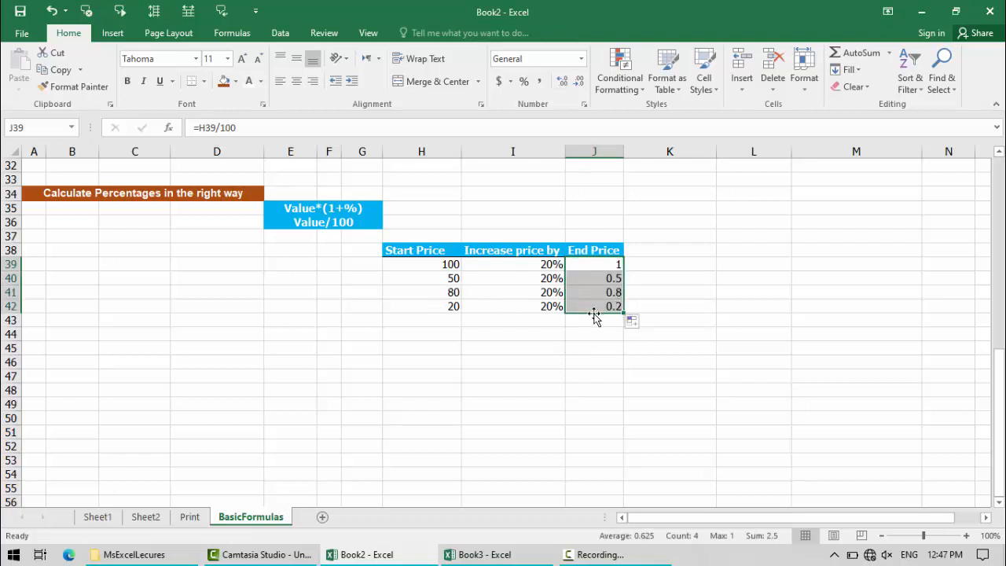
click(524, 82)
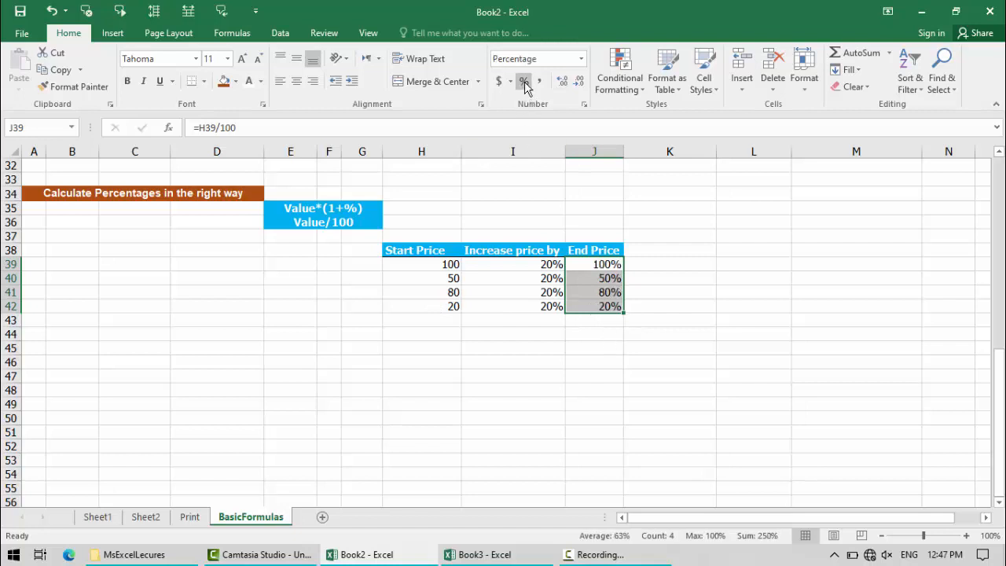
click(589, 331)
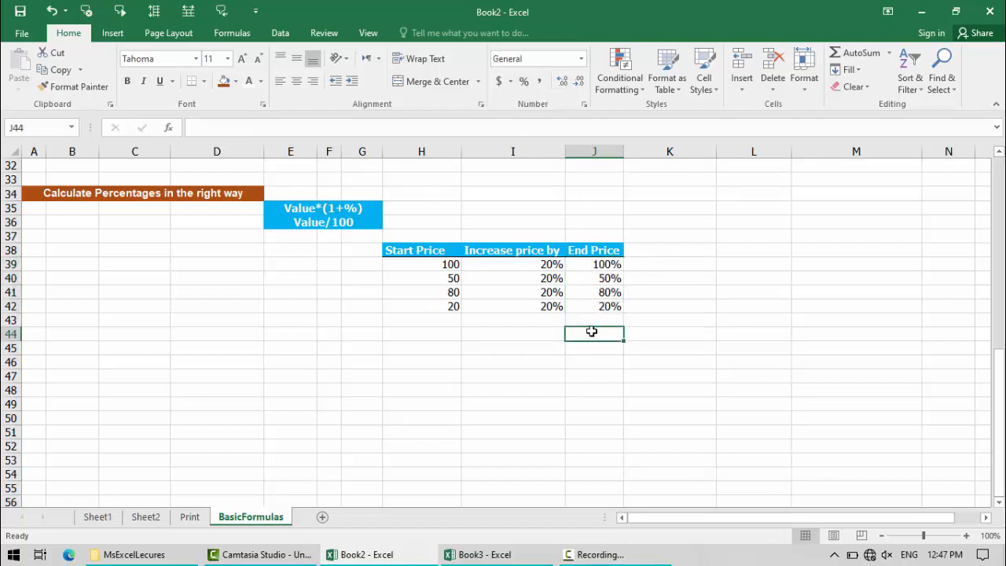
Step: Annotate the sheet with a large red circle beside the price table and split it into two halves with a red line
click(450, 266)
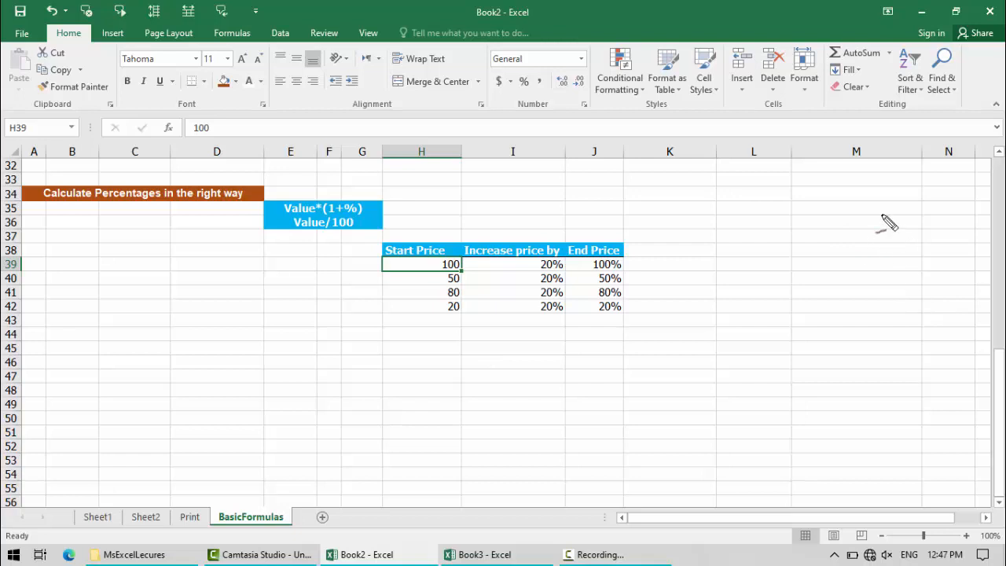
mouse_move(894, 223)
mouse_down()
mouse_move(746, 337)
mouse_move(895, 359)
mouse_move(874, 222)
mouse_up()
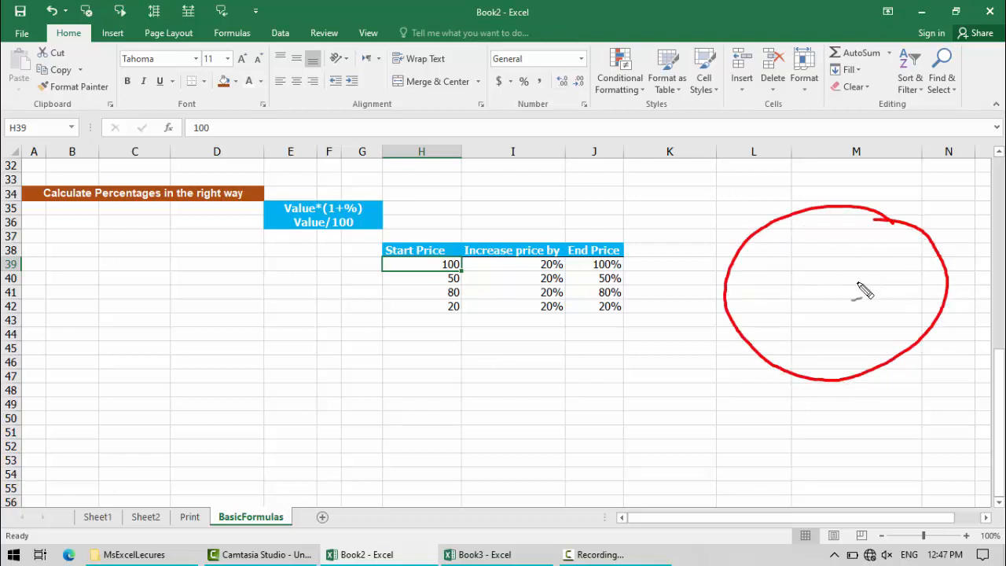
drag(720, 302, 953, 280)
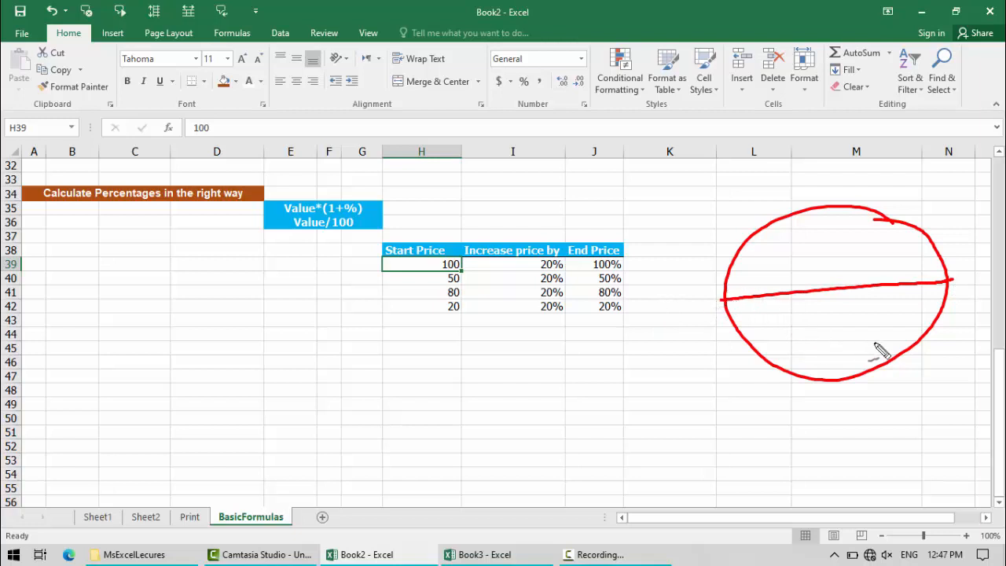
Step: Handwrite 100 in blue beside the circle and 50 inside each of its halves
drag(645, 226, 661, 220)
drag(665, 216, 681, 210)
drag(822, 250, 817, 268)
drag(820, 243, 853, 250)
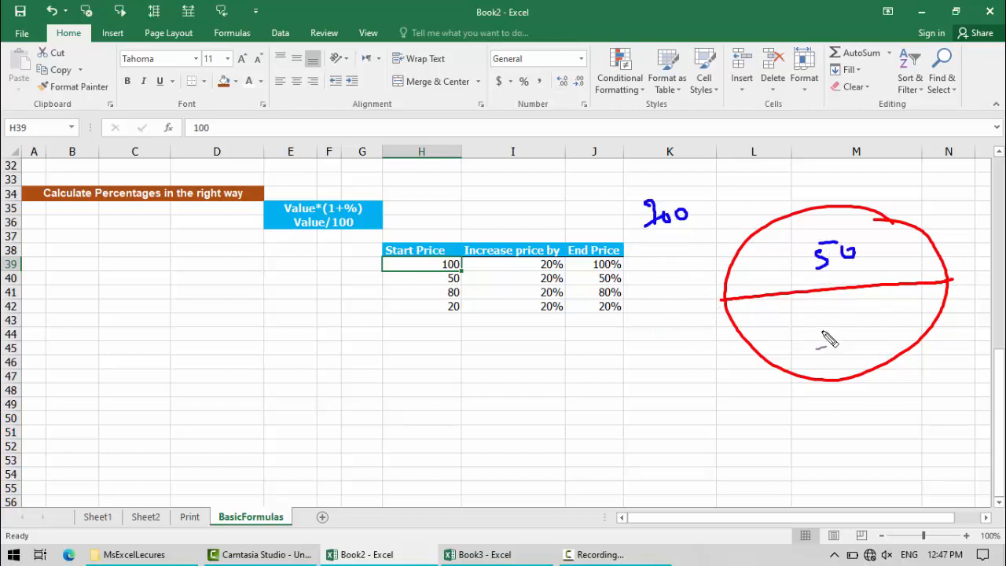
drag(829, 326, 826, 342)
drag(825, 321, 854, 327)
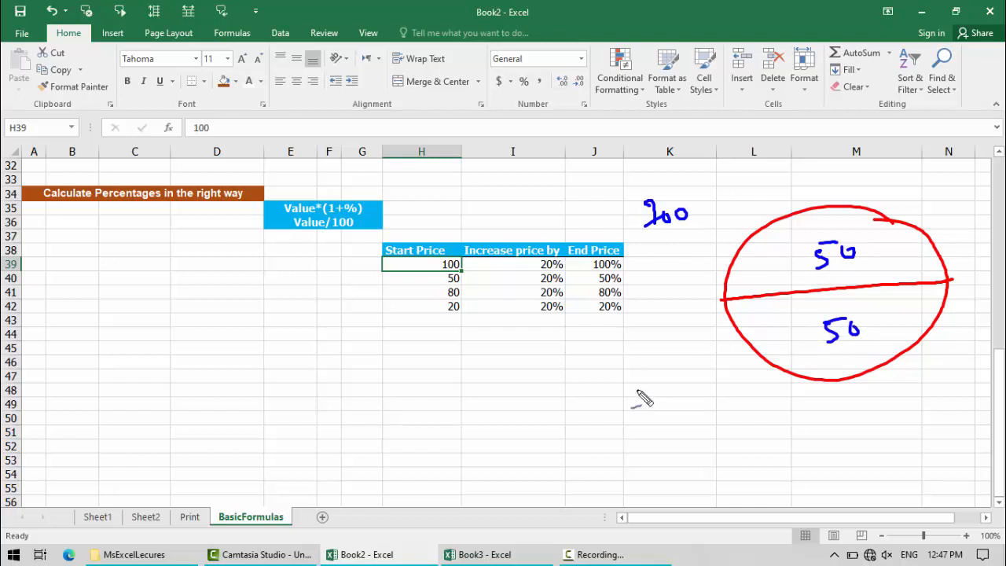
Step: Undo the handwritten 50 labels in both halves of the circle
key(ctrl+z)
key(ctrl+z)
key(ctrl+z)
key(ctrl+z)
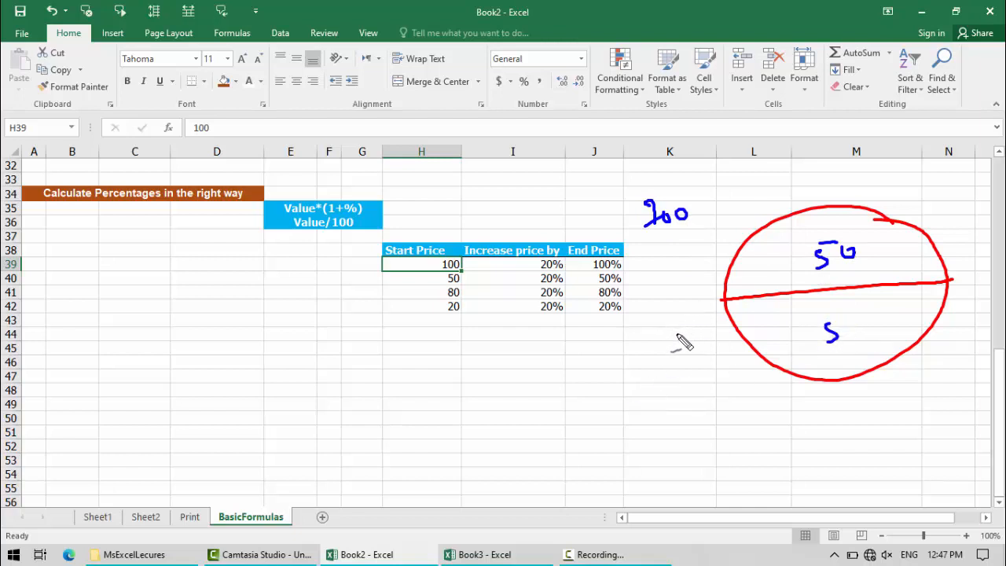
key(ctrl+z)
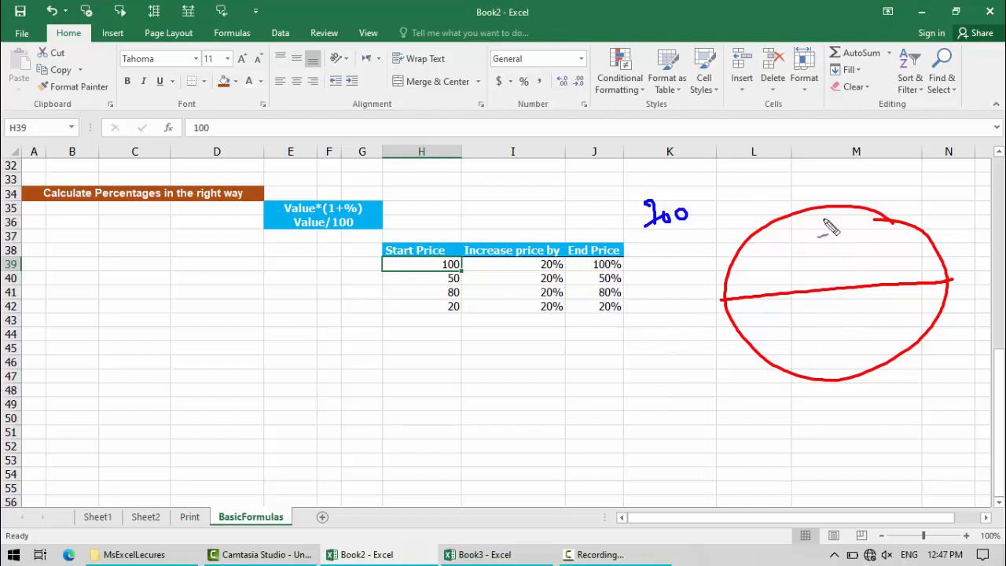
Step: Divide the circle into quarters with a blue vertical line and handwrite 25 in each quarter
drag(812, 206, 846, 378)
mouse_move(847, 239)
mouse_down()
mouse_move(862, 263)
mouse_move(873, 259)
mouse_up()
drag(874, 232, 889, 231)
mouse_move(760, 269)
mouse_down()
mouse_move(785, 280)
mouse_move(794, 259)
mouse_up()
mouse_move(772, 318)
mouse_down()
mouse_move(792, 337)
mouse_move(814, 310)
mouse_up()
drag(877, 315, 900, 330)
drag(898, 308, 921, 301)
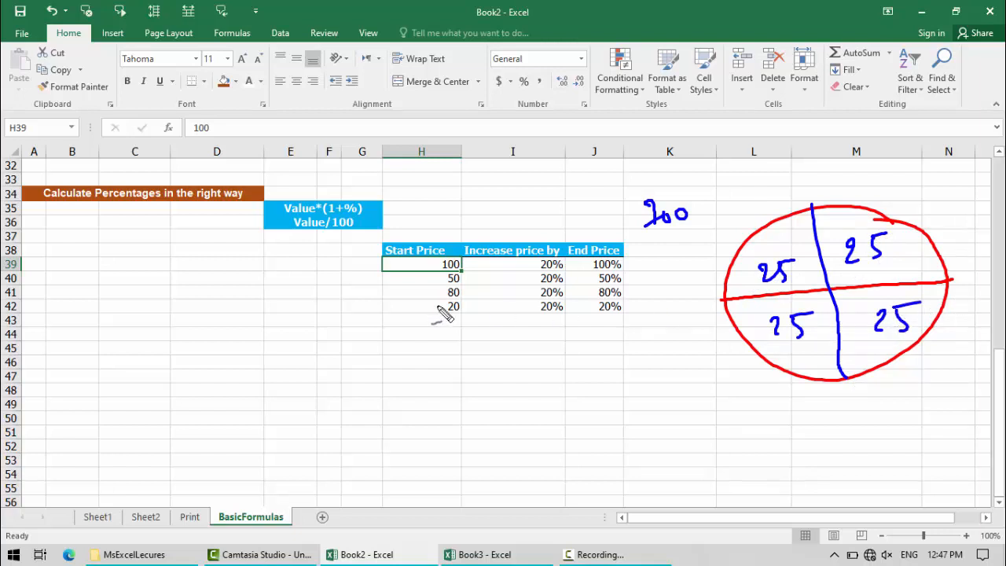
Step: Draw a blue arrow to the first start price and handwrite 100 twice more beside the circle, underlining the upper one
drag(358, 289, 402, 269)
drag(403, 269, 392, 288)
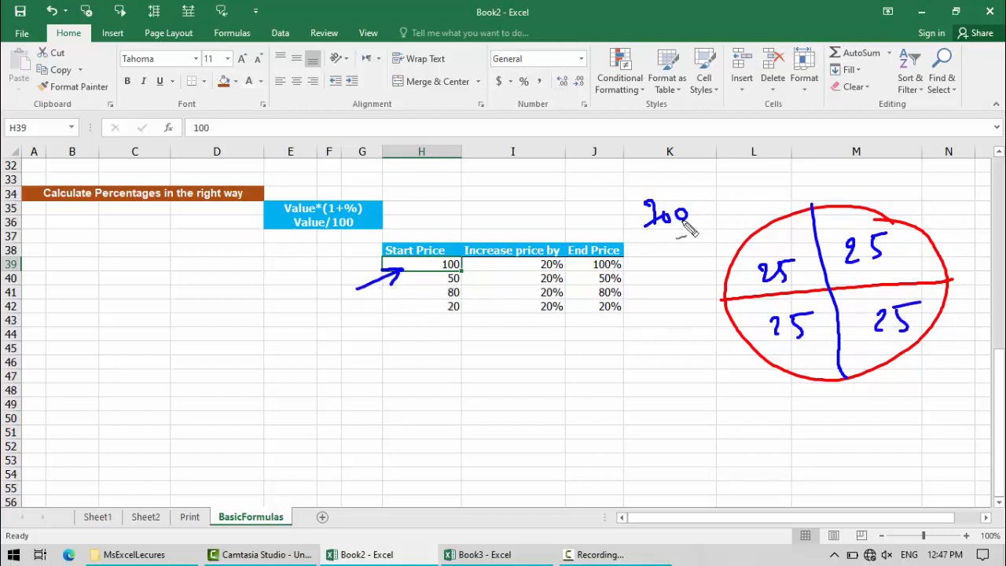
mouse_move(659, 245)
mouse_down()
mouse_move(667, 261)
mouse_move(710, 238)
mouse_up()
drag(711, 248, 640, 285)
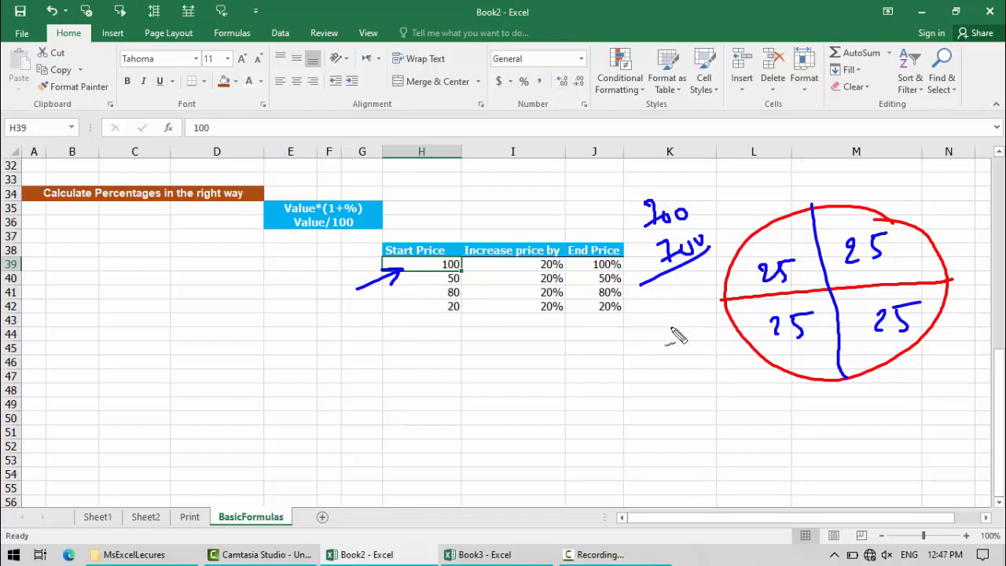
drag(670, 321, 671, 339)
drag(690, 323, 711, 322)
Step: Illustrate the 50 and 80 start prices with blue arrows and shaded portions of the circle, and clear all annotations
drag(405, 291, 438, 277)
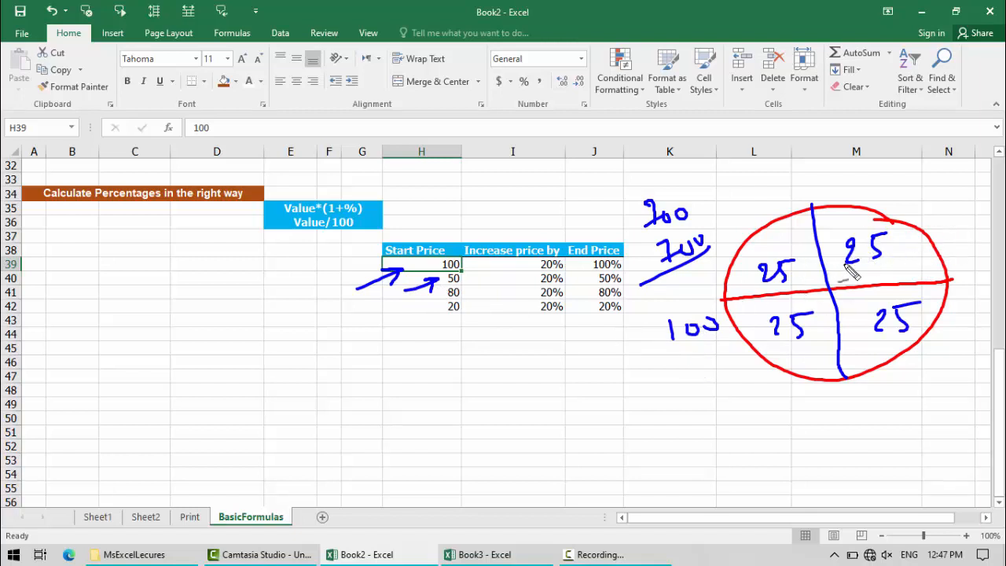
mouse_move(881, 277)
mouse_down()
mouse_move(826, 268)
mouse_move(857, 243)
mouse_move(817, 224)
mouse_move(797, 274)
mouse_move(767, 236)
mouse_move(802, 232)
mouse_up()
drag(401, 320, 436, 295)
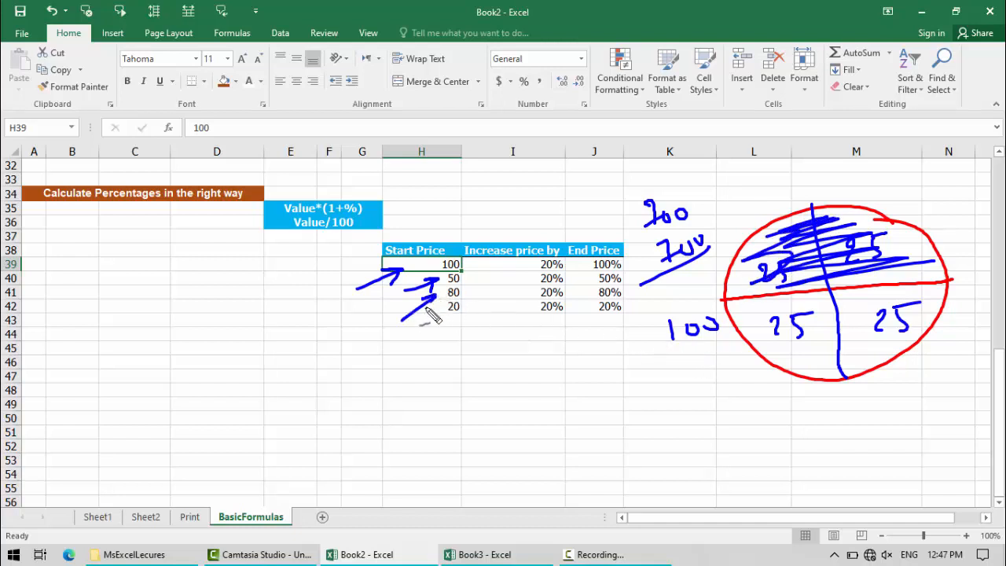
mouse_move(874, 284)
mouse_down()
mouse_move(898, 364)
mouse_move(831, 337)
mouse_move(826, 354)
mouse_up()
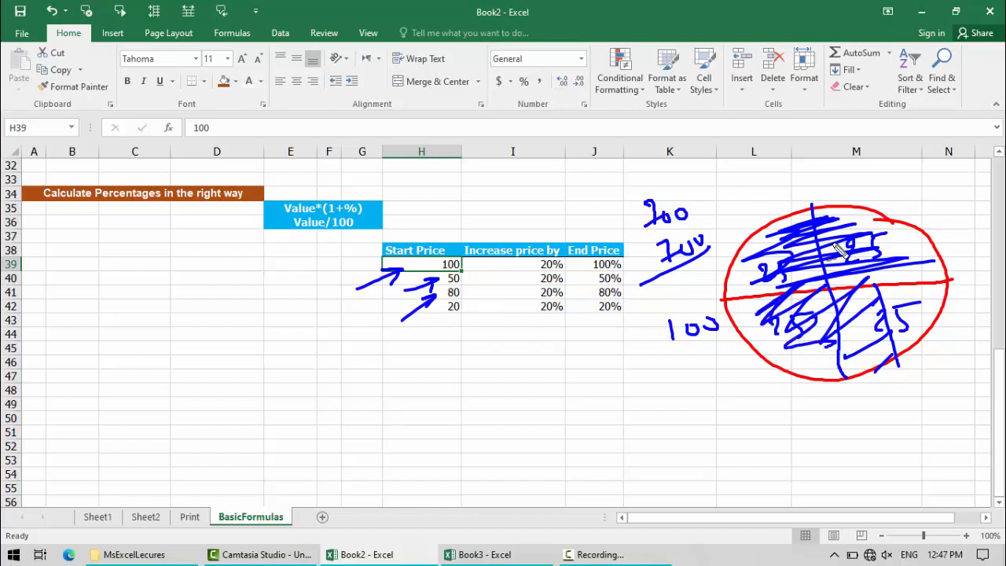
drag(854, 203, 856, 250)
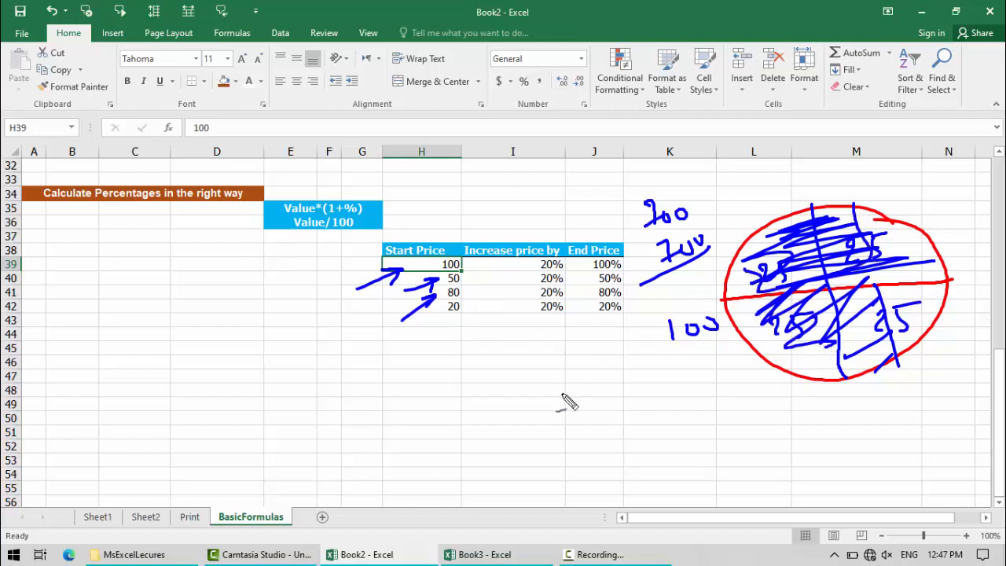
key(Escape)
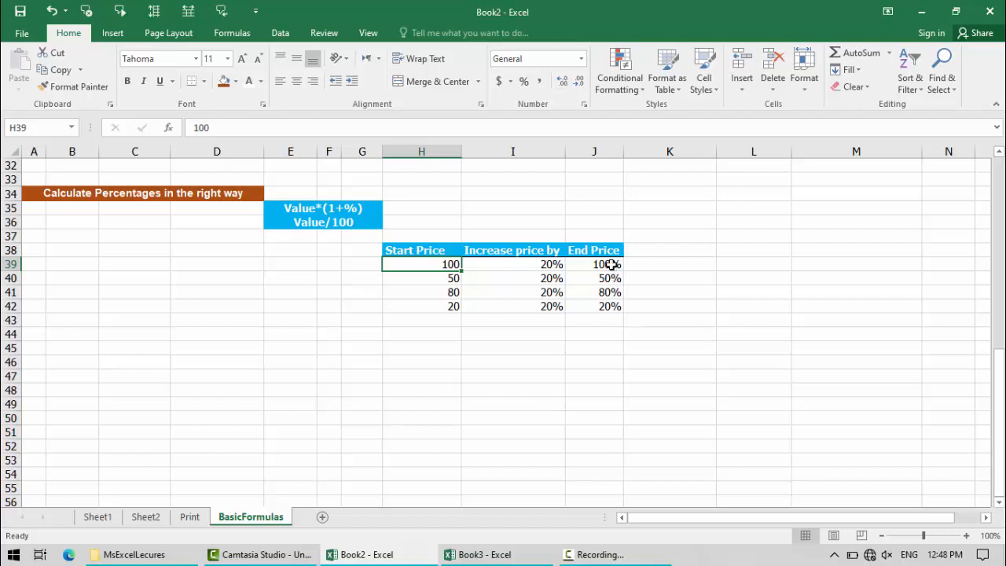
Step: Delete the contents of the End Price cells J39:J42 and select J39
drag(607, 266, 607, 304)
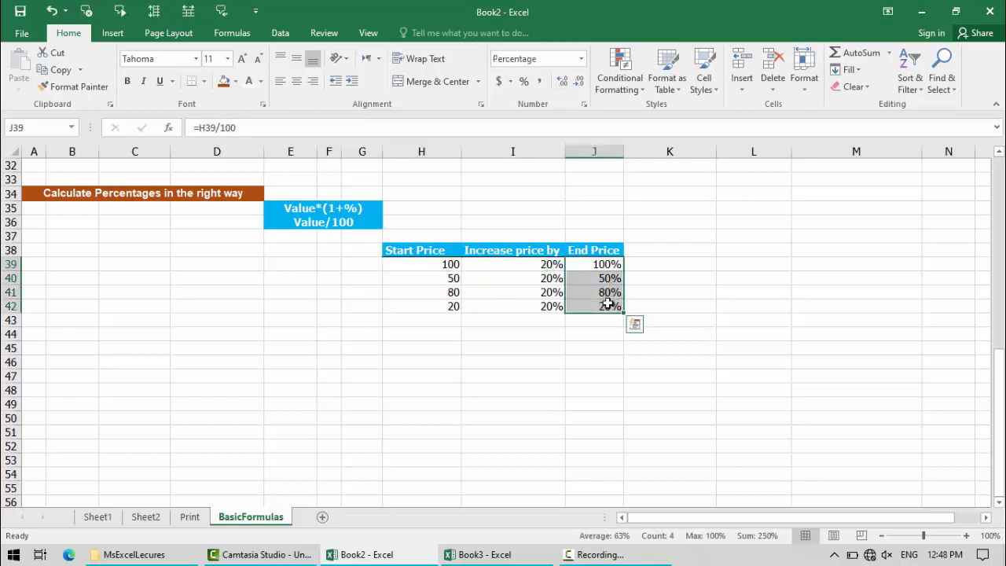
key(Delete)
click(615, 264)
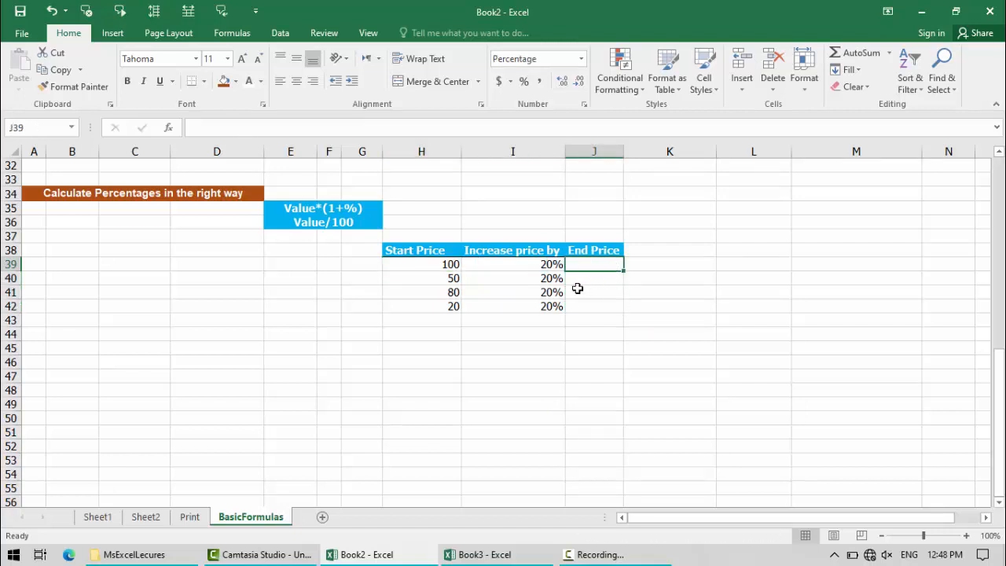
Step: Review the first start price and the two formula patterns, Value*(1+%) and Value/100
click(433, 270)
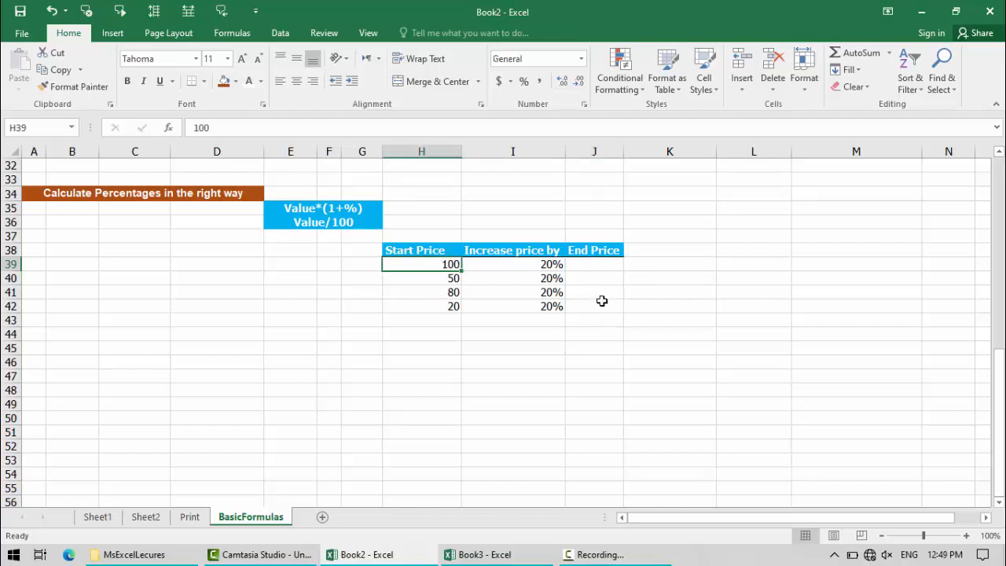
click(603, 268)
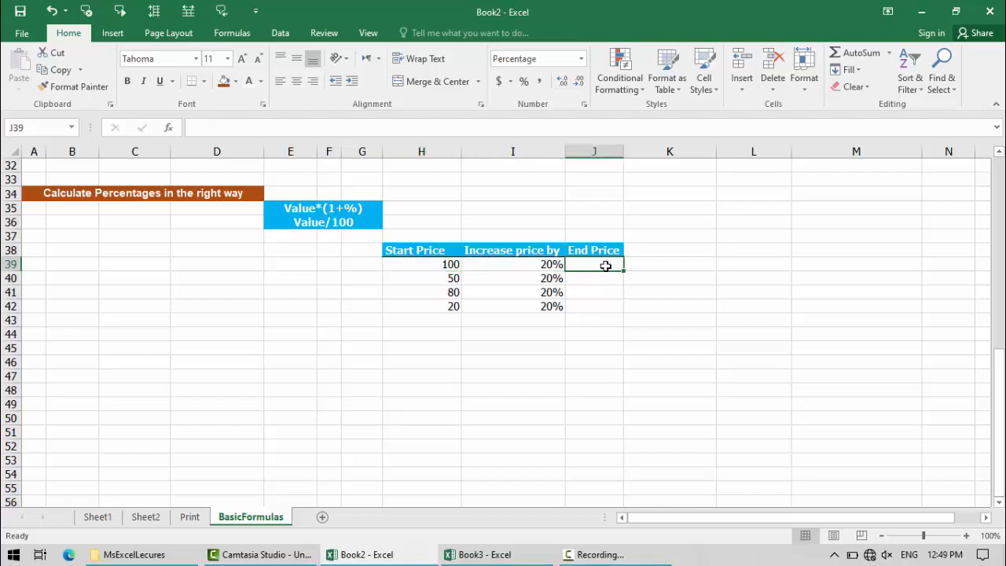
click(308, 208)
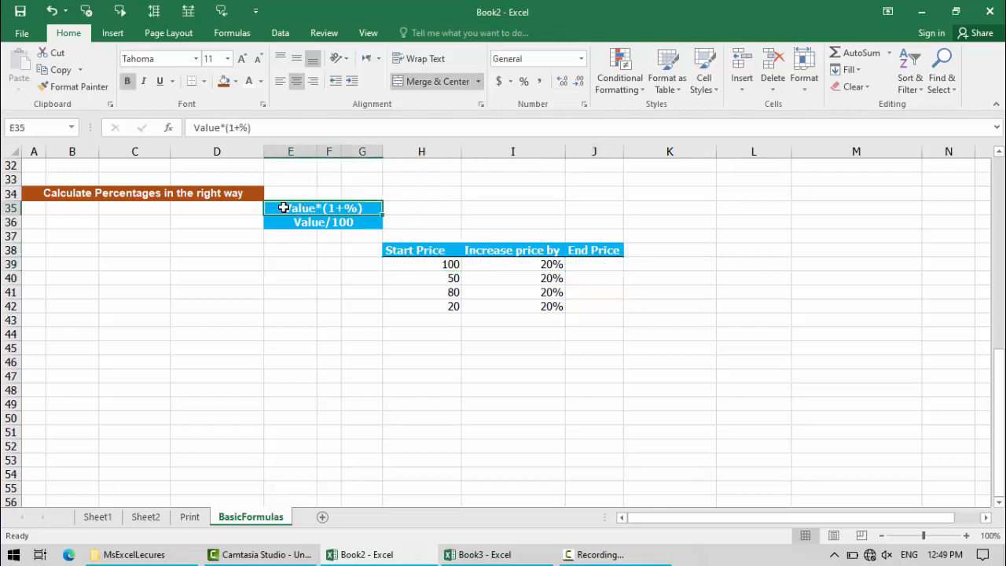
click(300, 221)
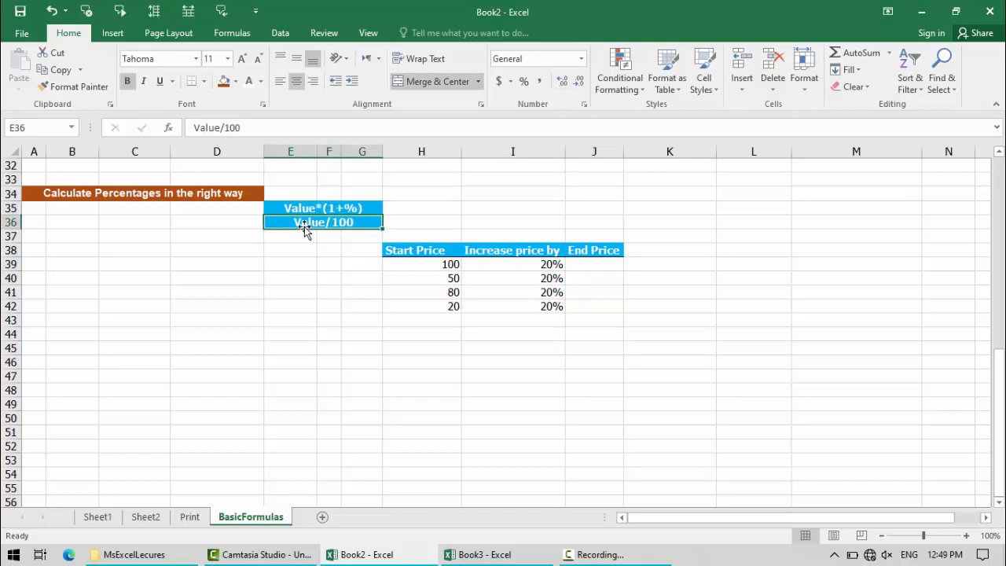
click(603, 265)
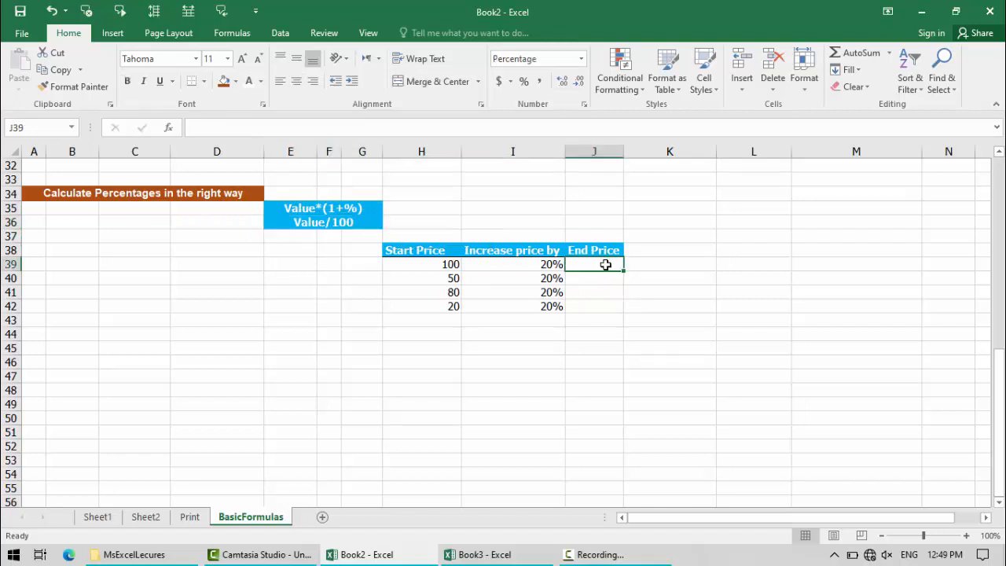
click(317, 213)
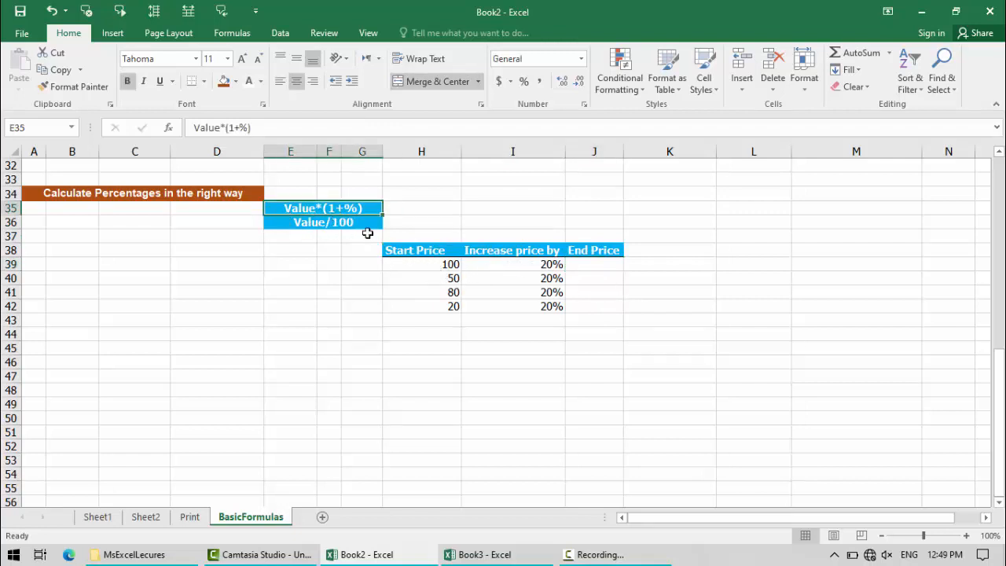
Step: Build the formula =H39*(1+I39) in the first End Price cell, J39
click(593, 264)
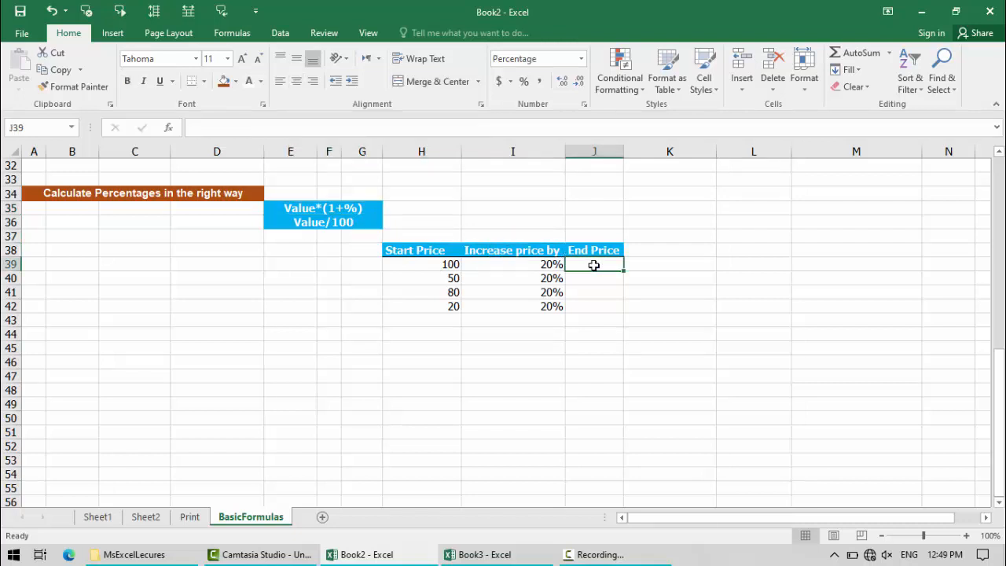
text(=)
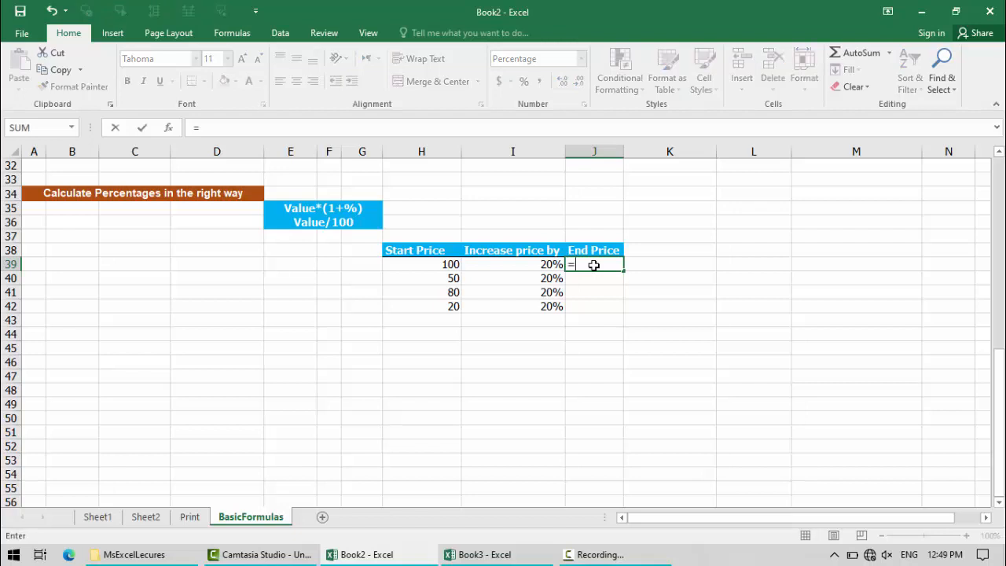
click(440, 263)
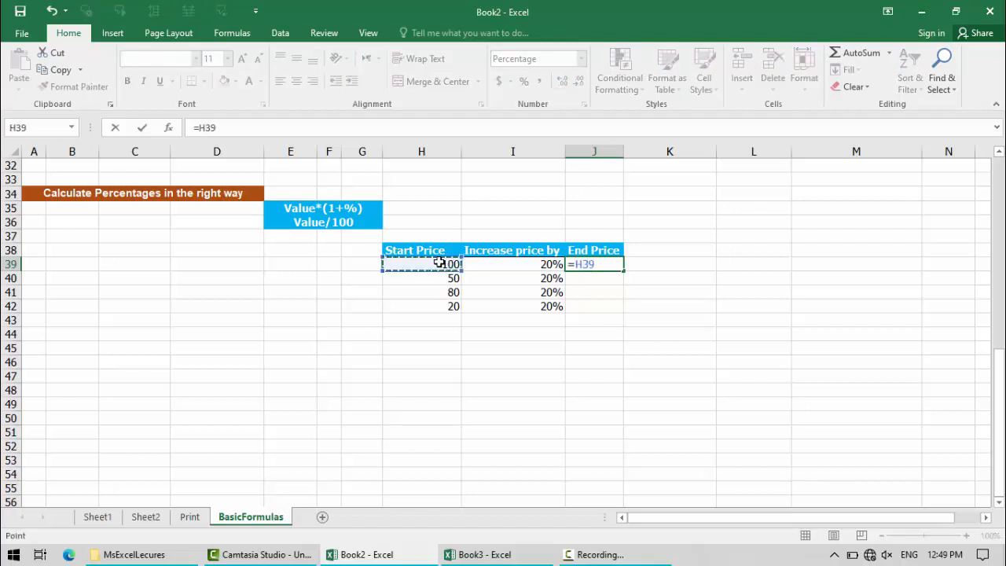
text(*)
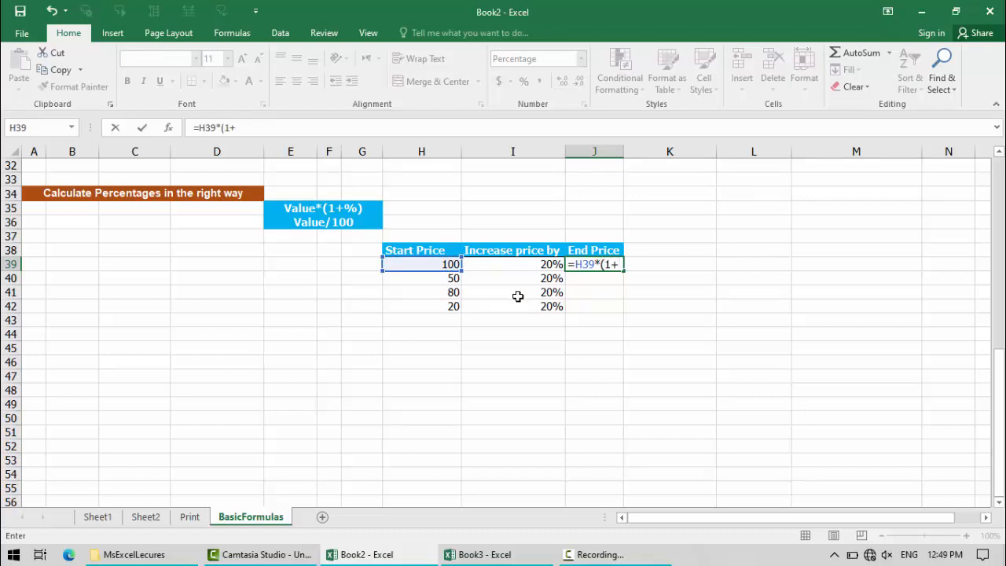
click(526, 265)
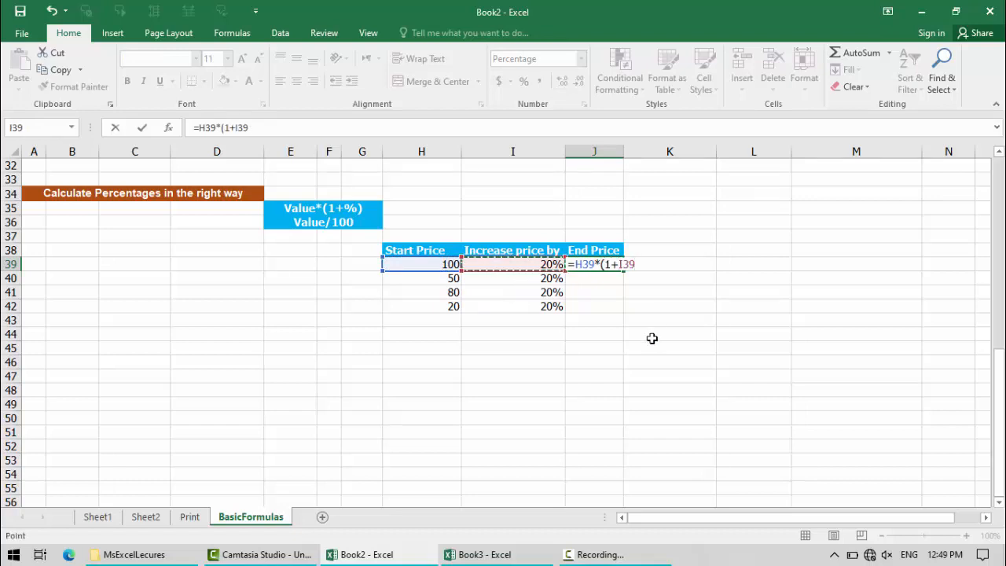
text())
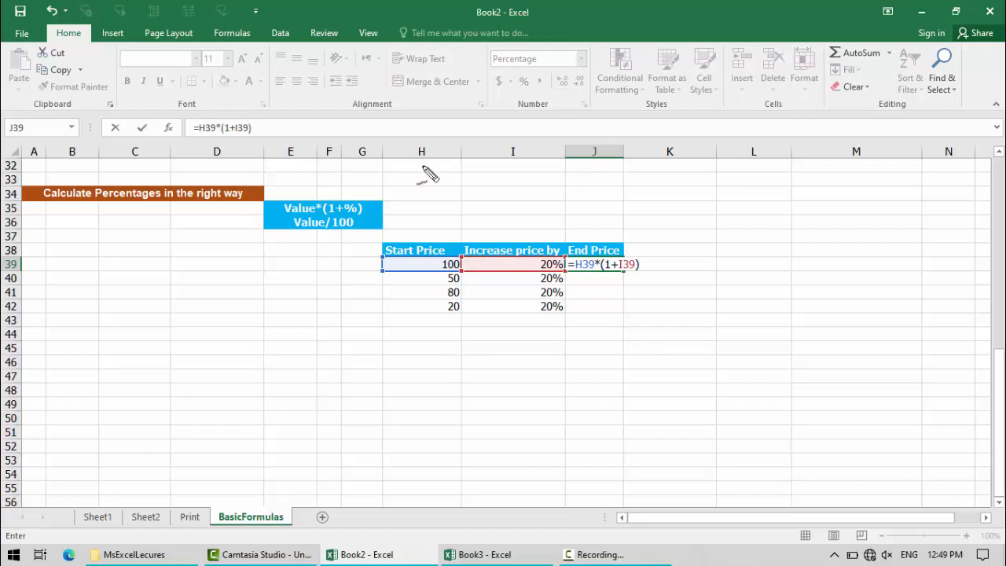
Step: Draw a red arrow from Value in the formula pattern to H39, circle 100, trace column H and row 39, and handwrite H39
mouse_move(306, 196)
mouse_down()
mouse_move(282, 211)
mouse_move(326, 308)
mouse_move(395, 270)
mouse_move(390, 283)
mouse_up()
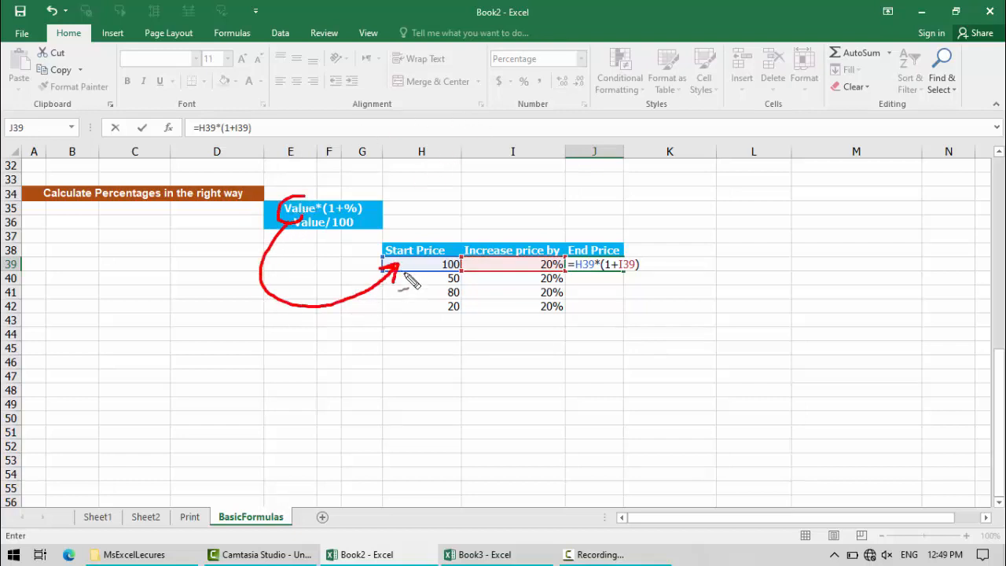
mouse_move(466, 257)
mouse_down()
mouse_move(444, 253)
mouse_move(460, 273)
mouse_move(463, 256)
mouse_up()
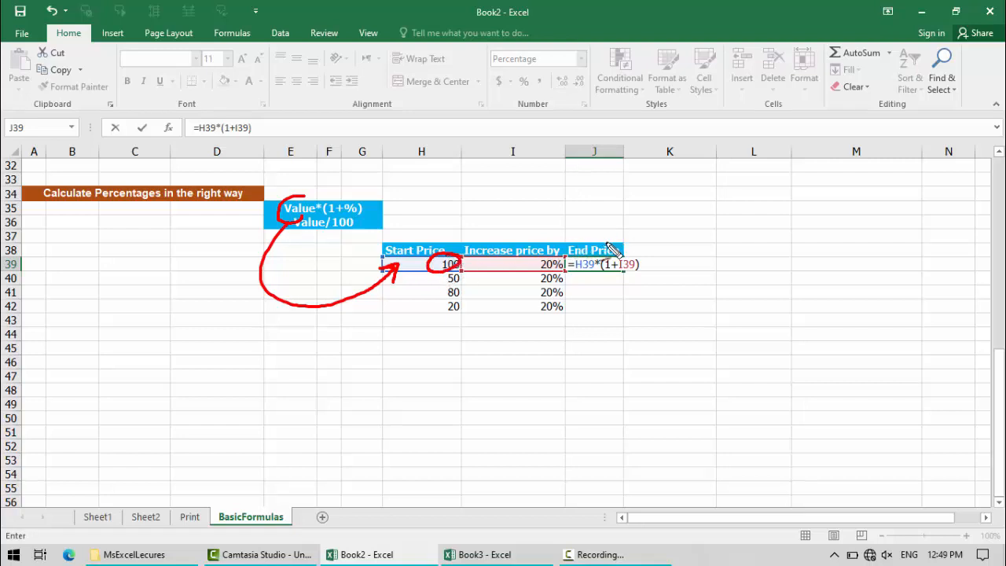
drag(406, 236, 410, 235)
drag(430, 153, 434, 266)
mouse_move(33, 267)
mouse_down()
mouse_move(384, 265)
mouse_move(367, 274)
mouse_up()
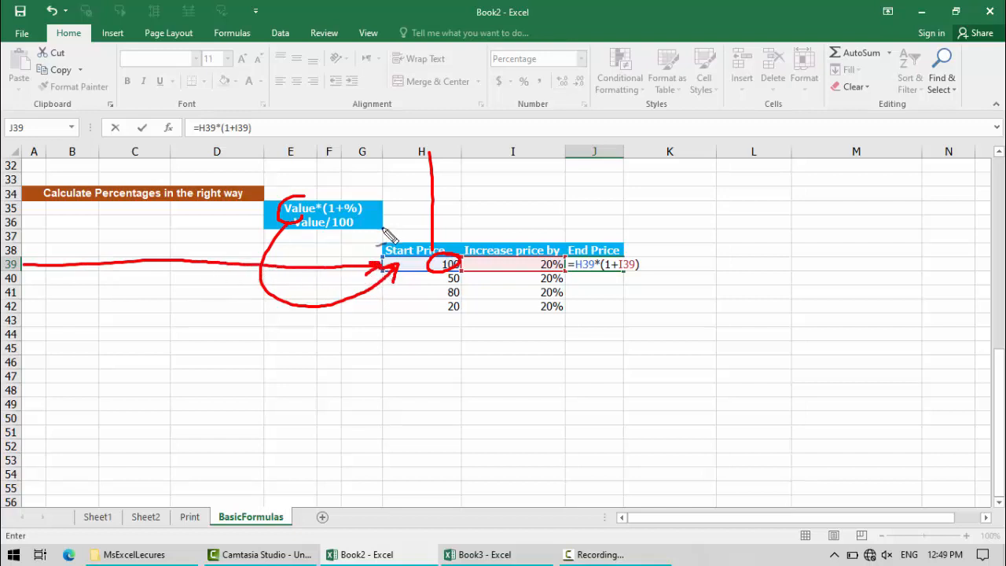
drag(383, 227, 390, 236)
mouse_move(398, 219)
mouse_down()
mouse_move(400, 234)
mouse_move(405, 225)
mouse_up()
mouse_move(409, 217)
mouse_down()
mouse_move(423, 227)
mouse_move(415, 231)
mouse_up()
drag(425, 206, 433, 233)
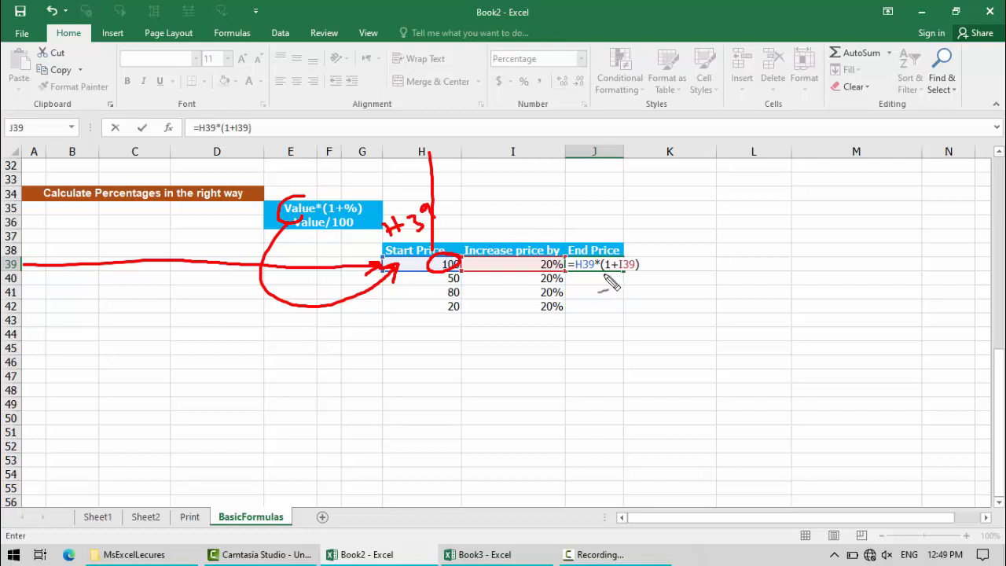
Step: Link Value*(1+%) to the End Price header with a blue arrow, circle the 20% in I39, and clear all annotations
key(b)
drag(592, 223, 593, 240)
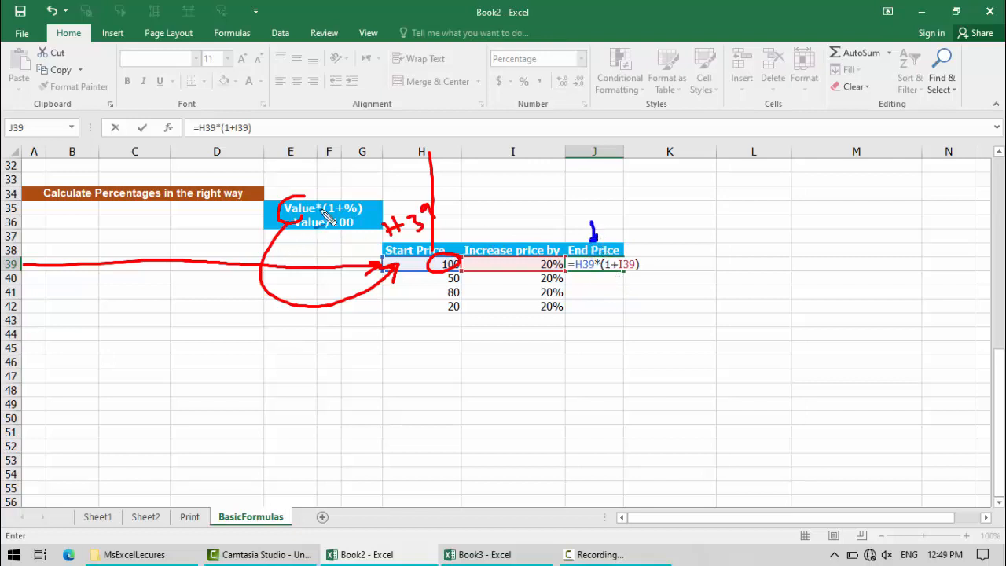
mouse_move(313, 196)
mouse_down()
mouse_move(358, 183)
mouse_move(600, 214)
mouse_move(596, 240)
mouse_up()
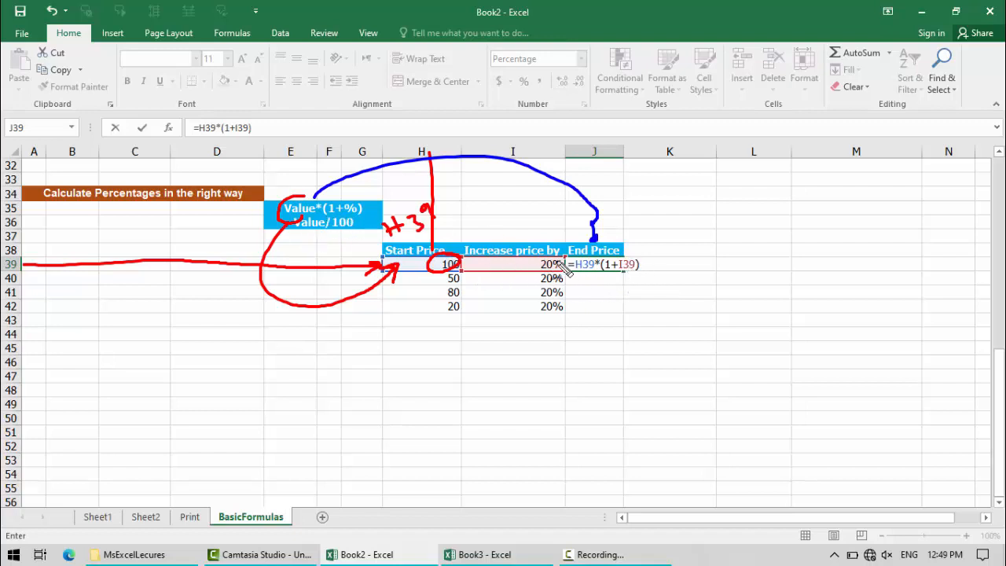
drag(560, 259, 563, 268)
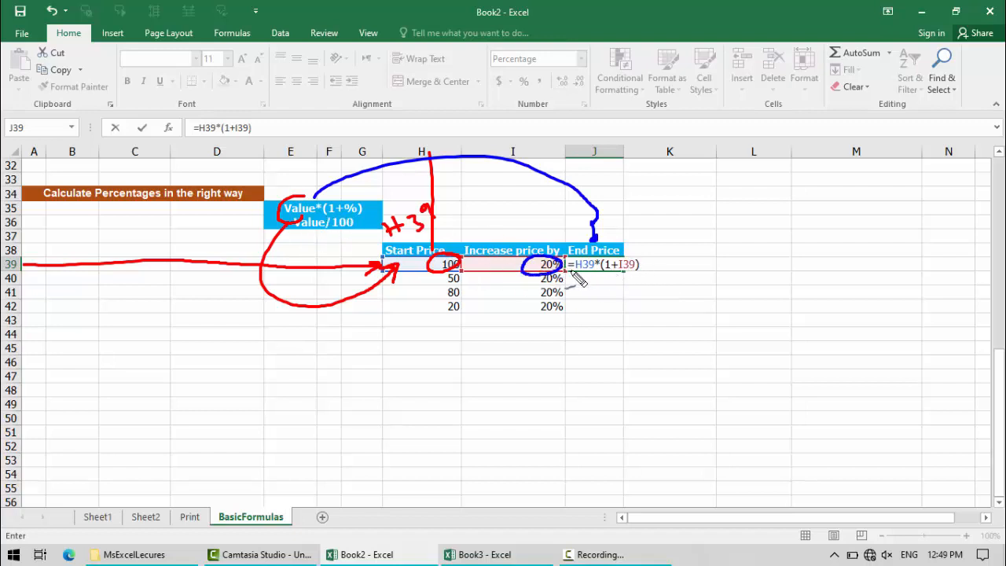
key(Escape)
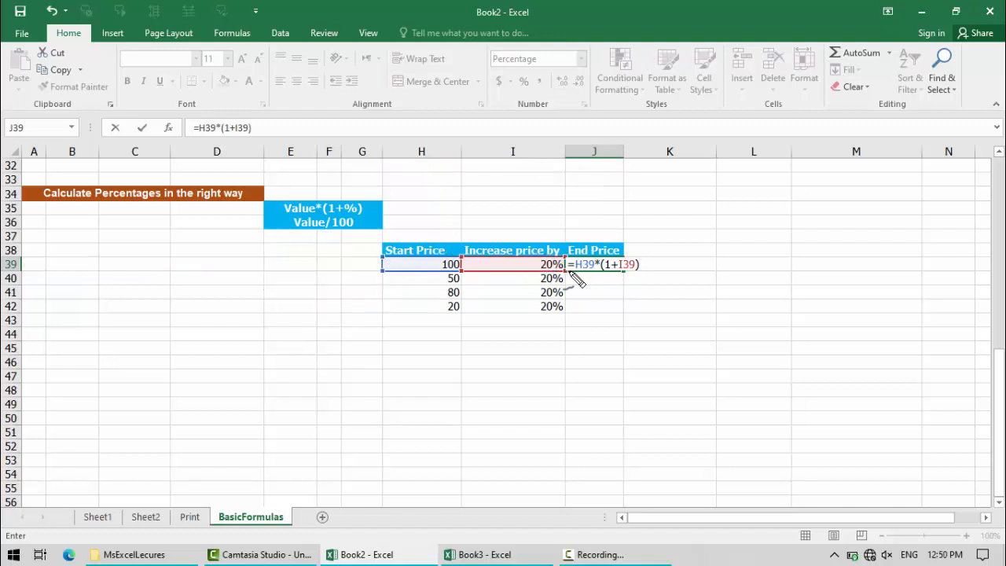
Step: Enter the End Price formula in J39, copy it down through J42, and check the copied formula in J40
key(Return)
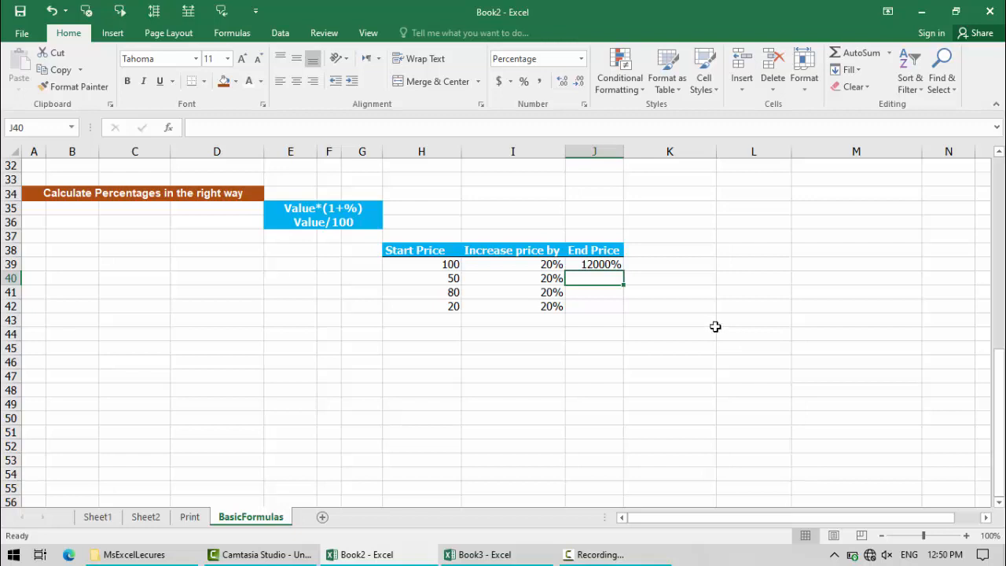
click(600, 266)
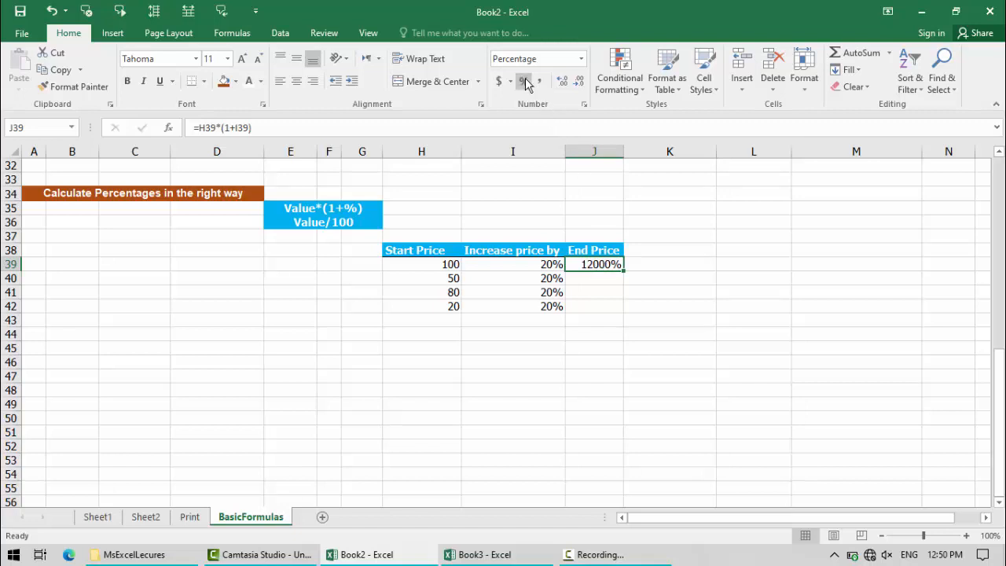
drag(625, 273, 625, 314)
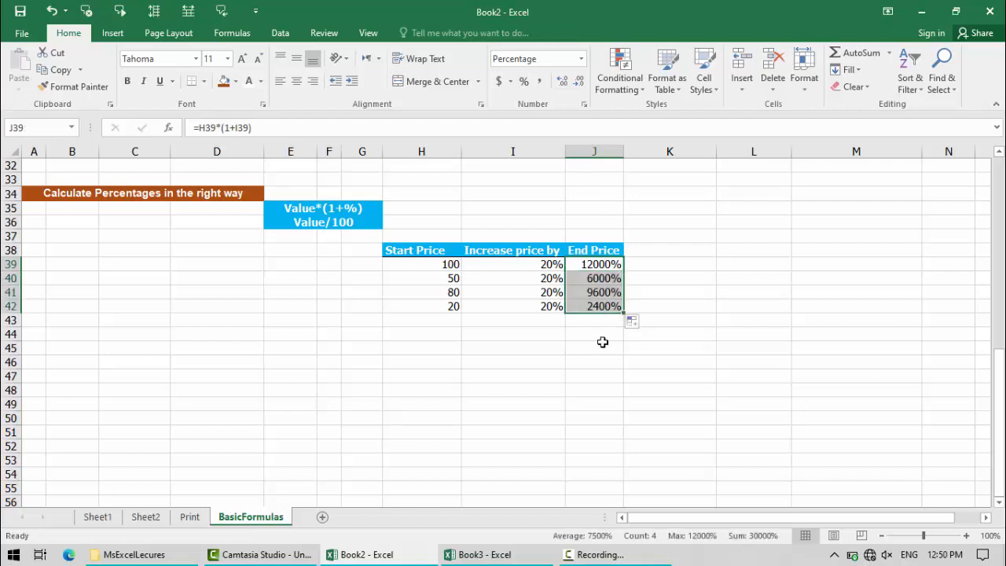
click(592, 282)
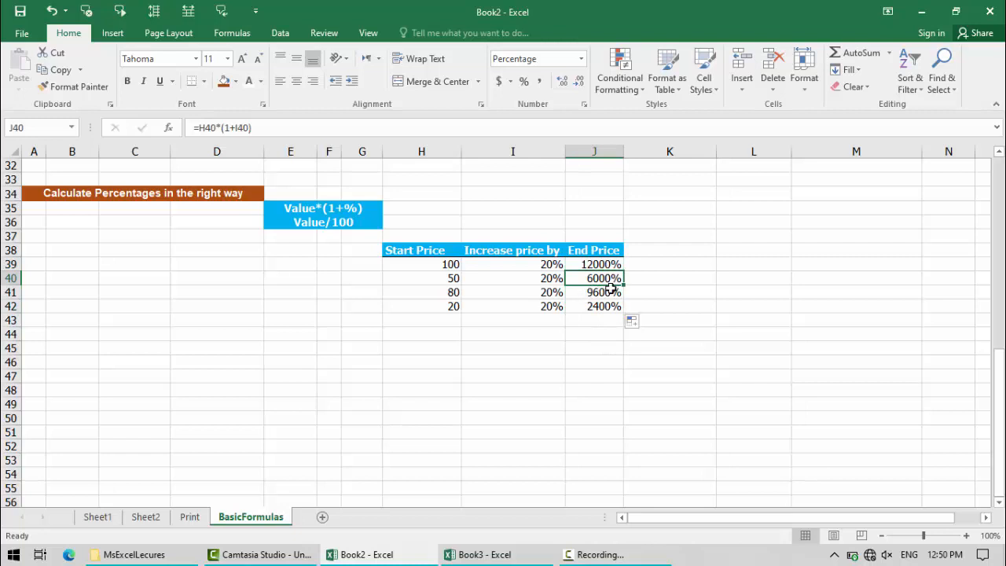
Step: Replace the multiplication sign in the J39 formula with a plus sign so it reads =H39+(1+I39)
click(610, 266)
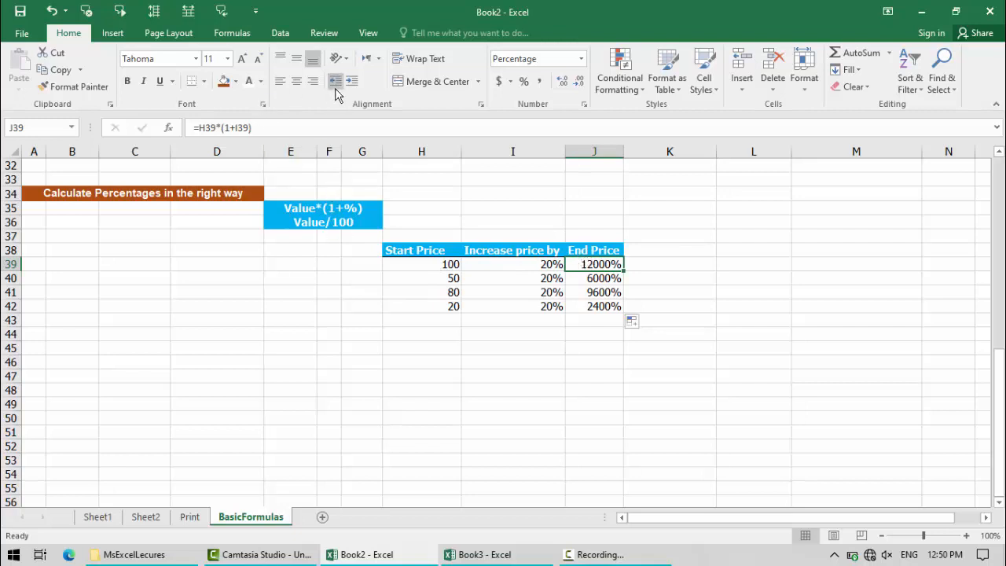
click(223, 128)
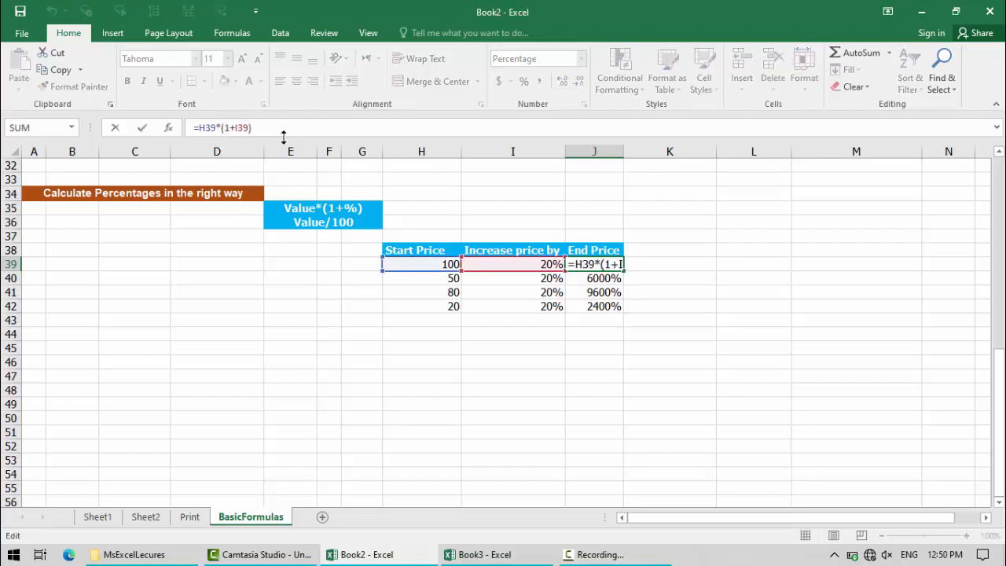
key(BackSpace)
text(+)
key(Return)
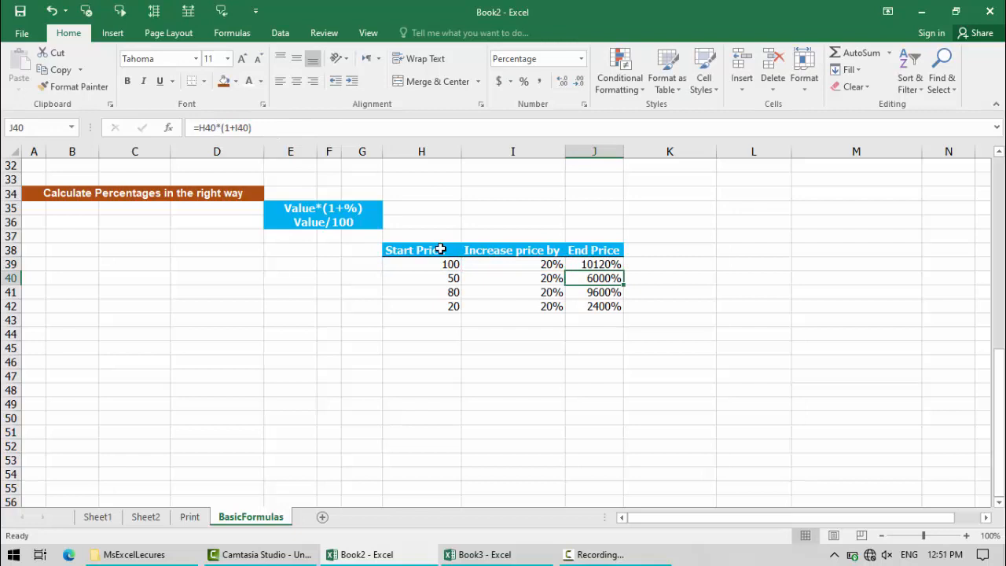
Step: Enter the formula =H39*(1+I39) in K39, beside the first End Price cell
click(591, 266)
click(656, 296)
click(701, 265)
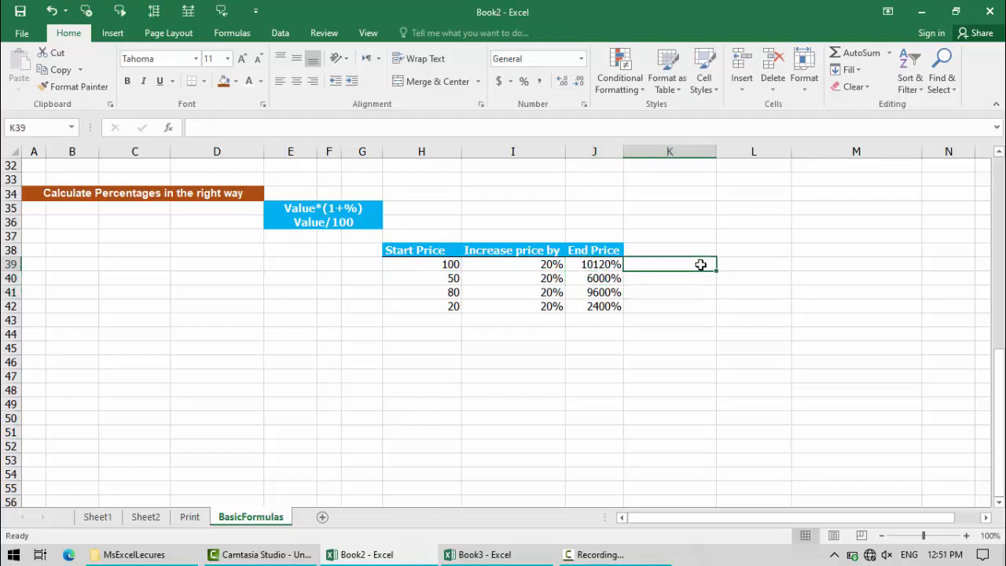
text(=)
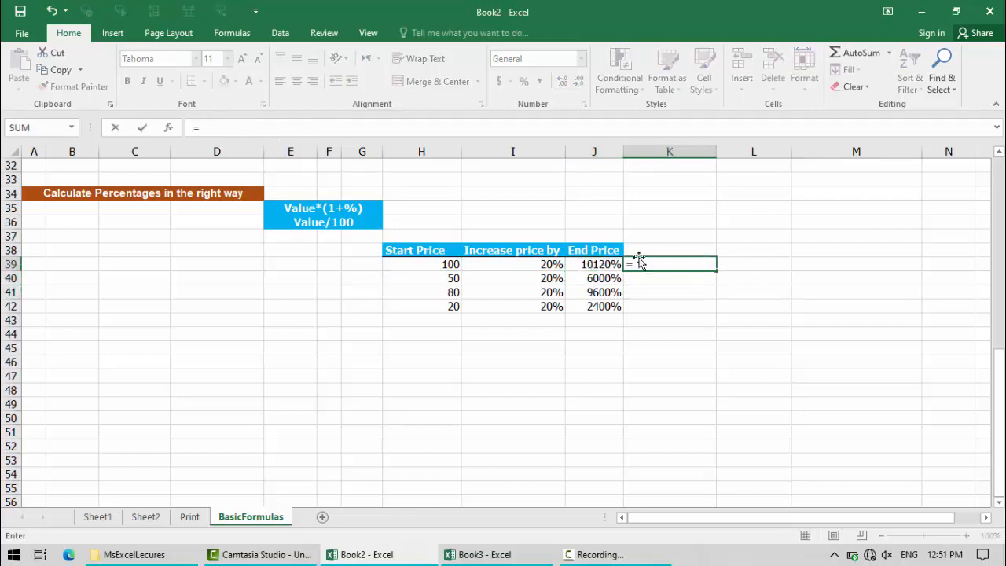
click(447, 264)
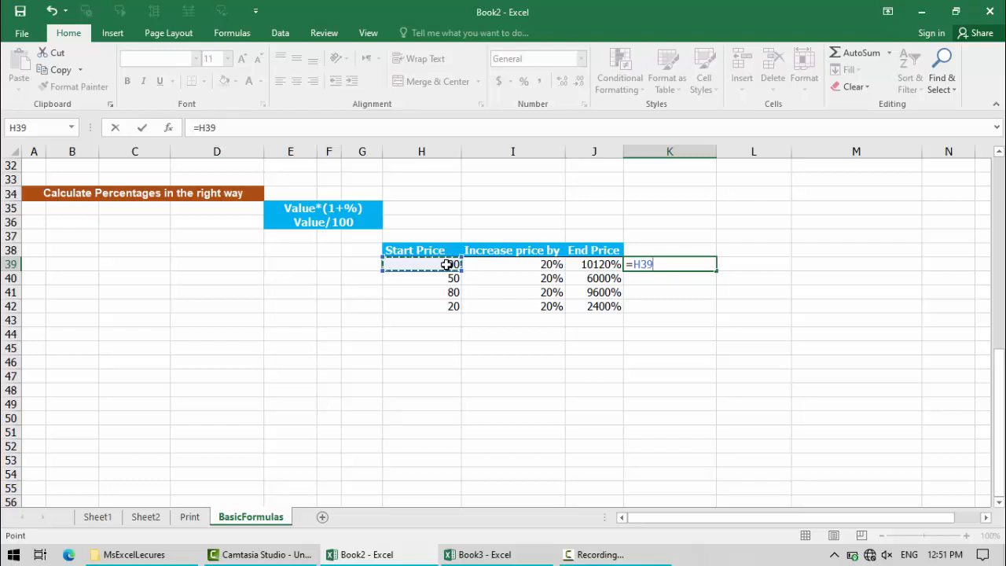
text(*)
click(490, 264)
text())
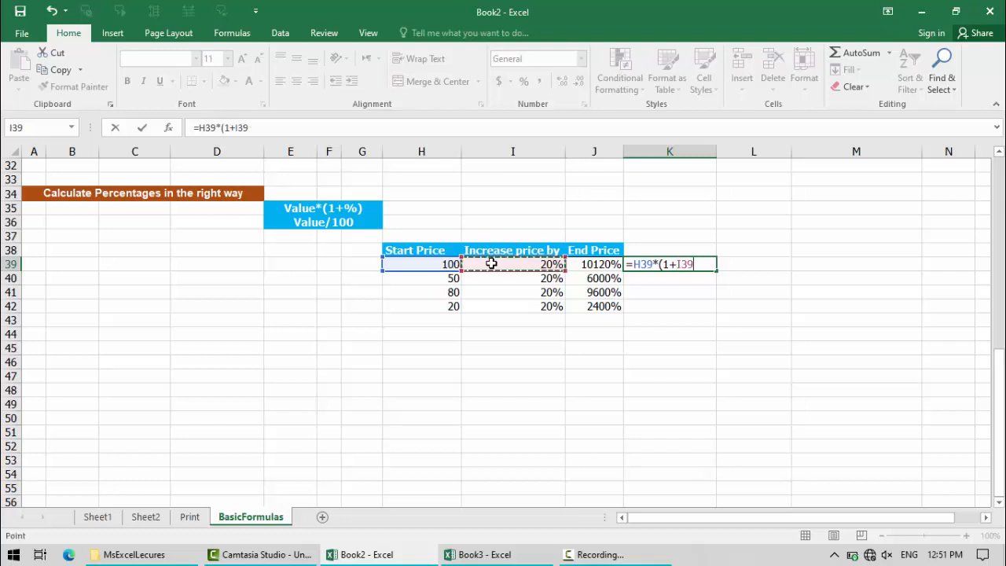
key(Return)
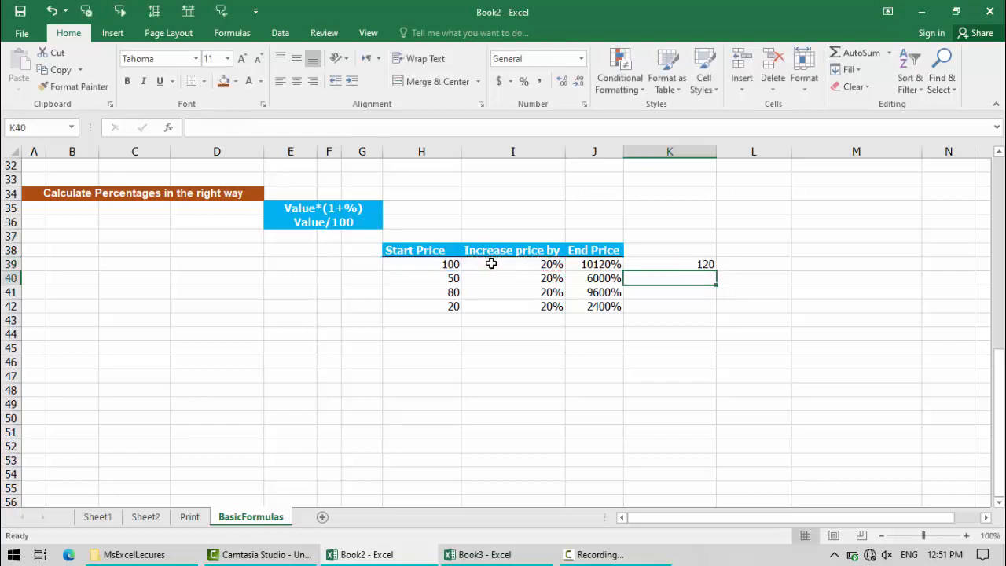
Step: Copy the K39 formula down through K42 and deselect the filled range
click(676, 263)
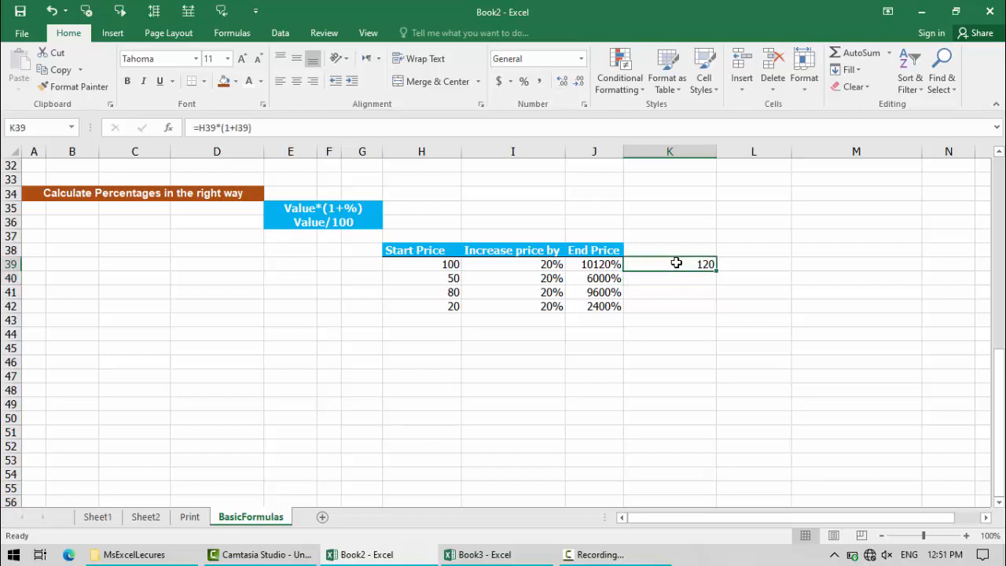
drag(718, 270, 712, 317)
click(676, 345)
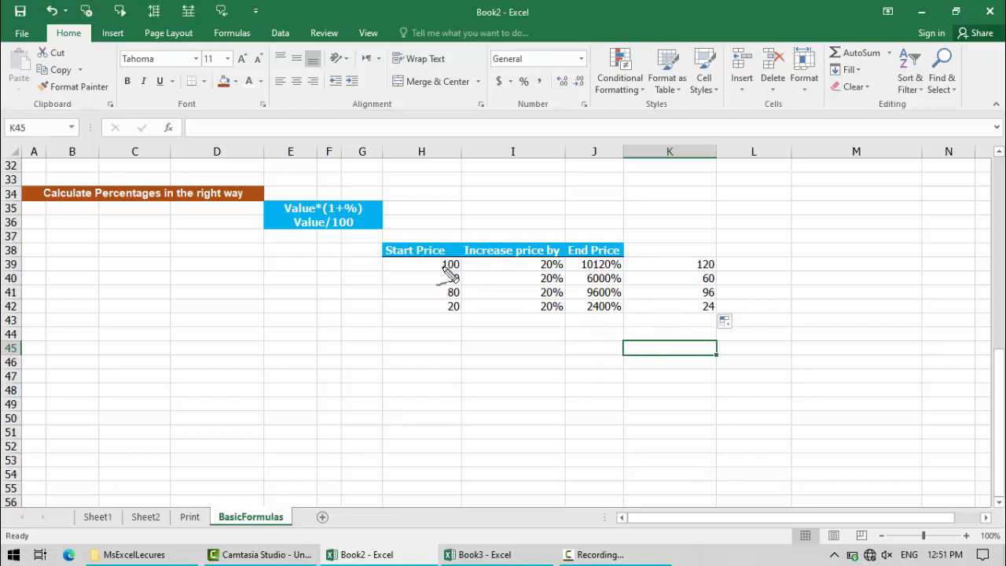
Step: Mark the Start Price and Increase price by headers with blue arrows and handwrite an underlined 100 beside the table
drag(446, 238, 459, 224)
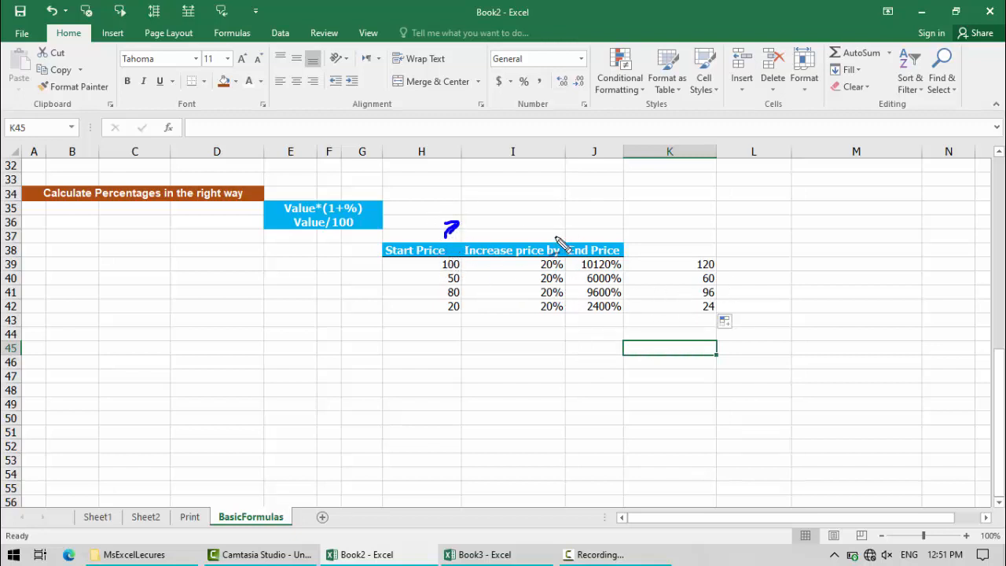
drag(555, 234, 565, 223)
mouse_move(234, 324)
mouse_down()
mouse_move(246, 353)
mouse_move(269, 329)
mouse_move(300, 322)
mouse_up()
drag(238, 367, 316, 340)
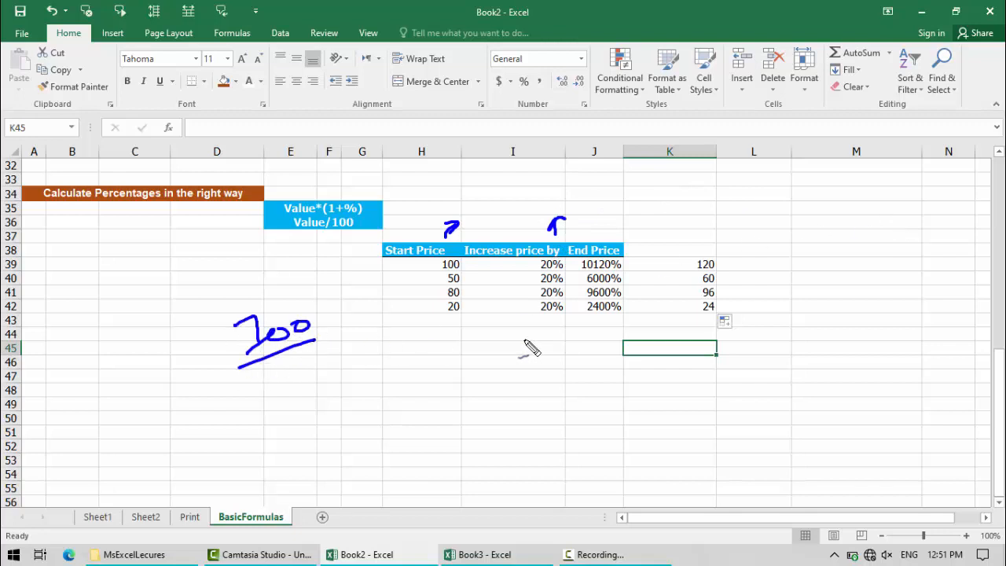
Step: Draw a circle with a shaded wedge below the table, add +20 to the handwritten 100, and write a circled 120 underneath
mouse_move(522, 349)
mouse_down()
mouse_move(479, 445)
mouse_move(492, 347)
mouse_move(474, 407)
mouse_move(489, 441)
mouse_up()
drag(526, 405, 492, 404)
drag(322, 323, 346, 315)
mouse_move(333, 309)
mouse_down()
mouse_move(336, 329)
mouse_move(366, 320)
mouse_up()
drag(372, 302, 368, 304)
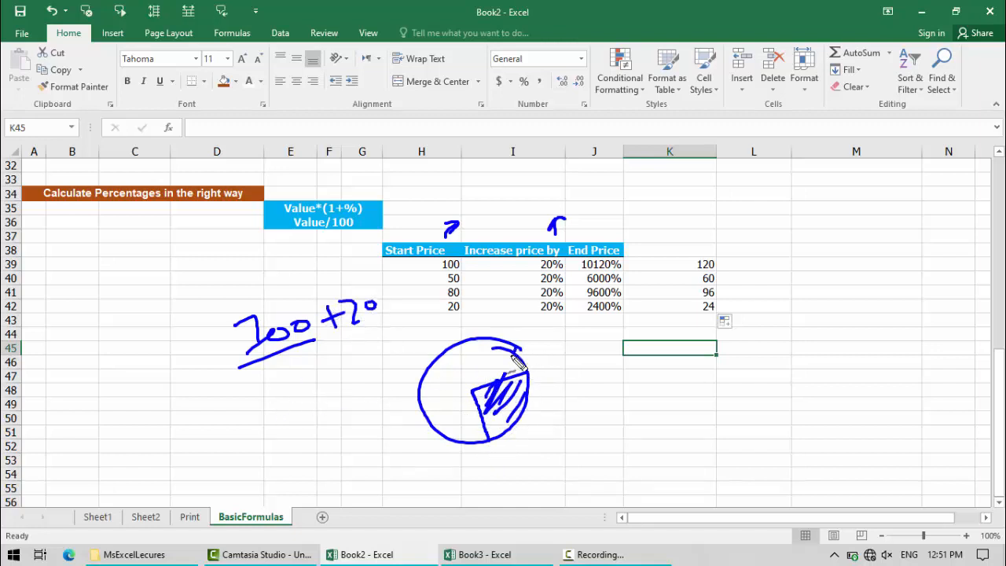
drag(498, 348, 519, 346)
mouse_move(285, 380)
mouse_down()
mouse_move(303, 389)
mouse_move(324, 377)
mouse_move(309, 368)
mouse_up()
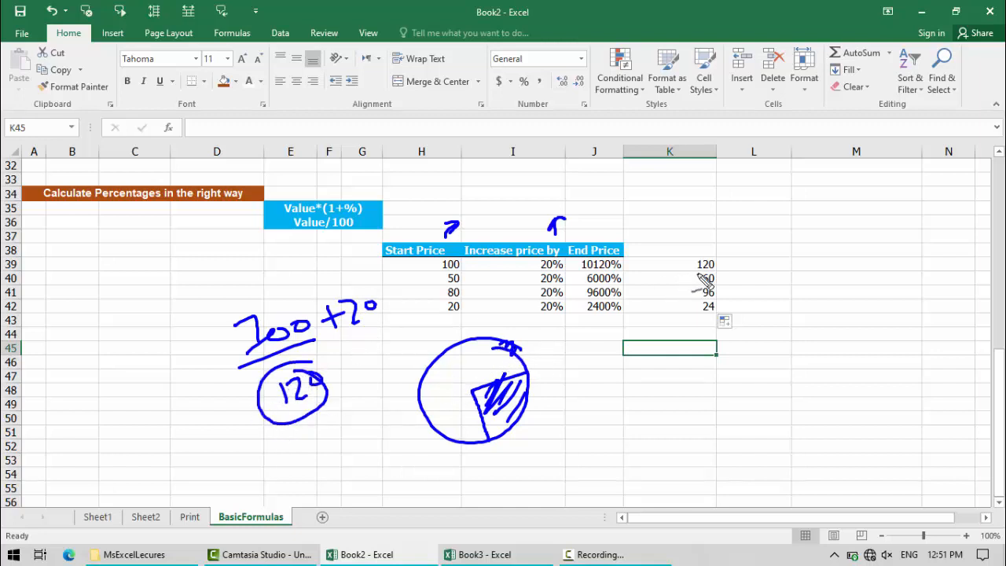
Step: Point blue arrows at the results in K40:K42, link the circled start prices 50, 80 and 20 to them, and clear all annotations
mouse_move(726, 279)
mouse_down()
mouse_move(739, 272)
mouse_move(722, 275)
mouse_move(729, 295)
mouse_move(742, 290)
mouse_move(740, 315)
mouse_up()
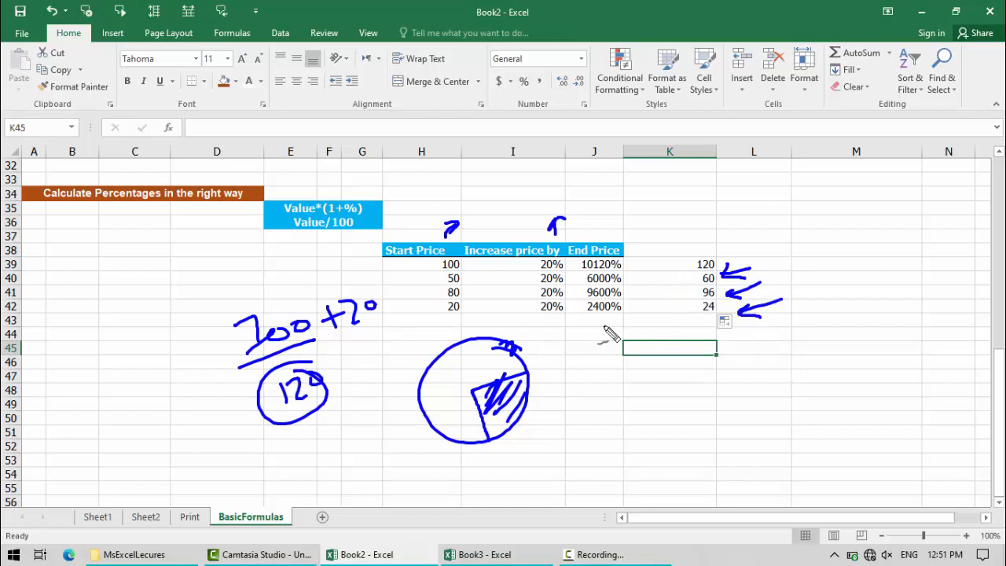
mouse_move(464, 270)
mouse_down()
mouse_move(454, 290)
mouse_move(466, 273)
mouse_up()
mouse_move(651, 280)
mouse_down()
mouse_move(689, 277)
mouse_move(673, 290)
mouse_up()
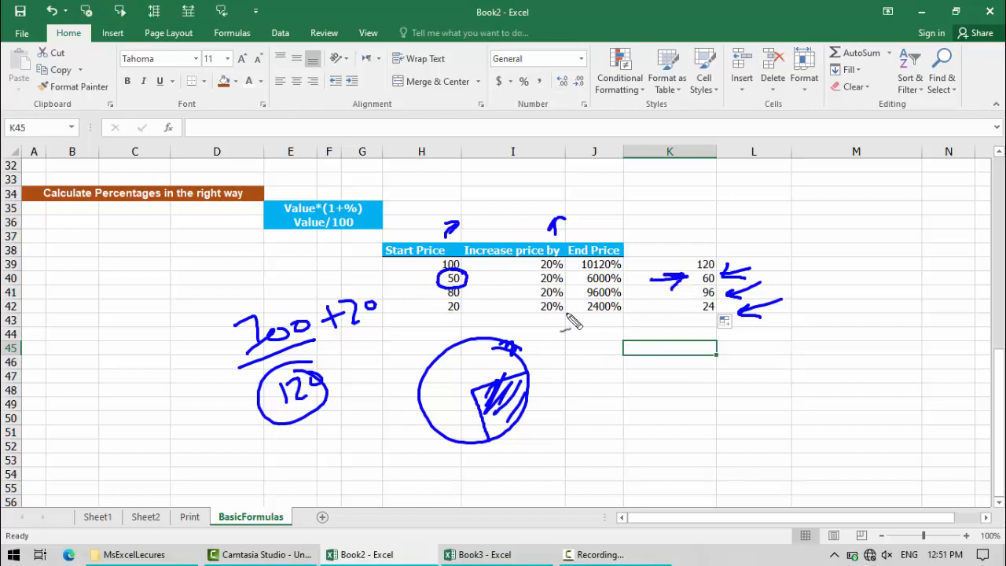
mouse_move(464, 301)
mouse_down()
mouse_move(440, 297)
mouse_move(472, 288)
mouse_move(702, 288)
mouse_move(688, 291)
mouse_up()
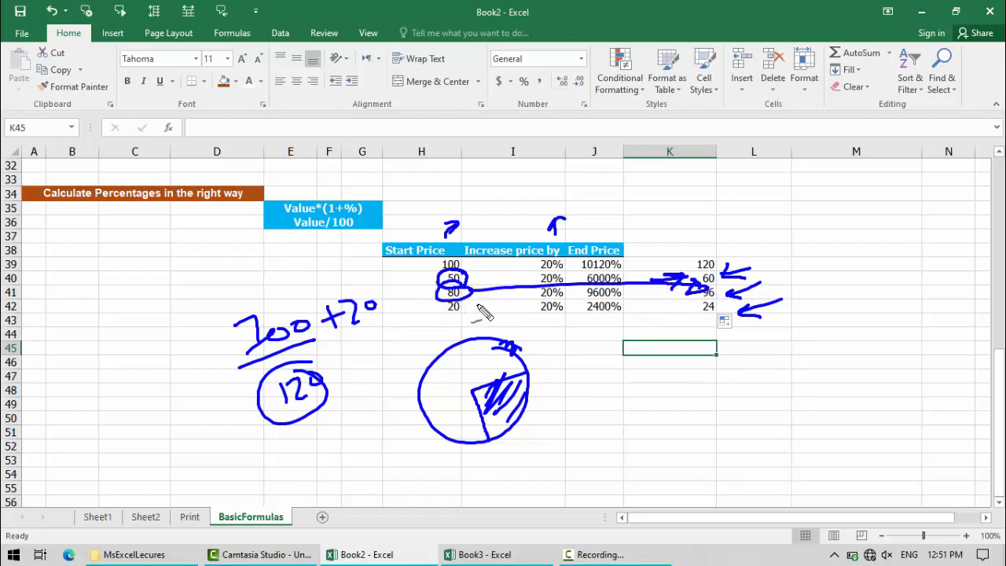
mouse_move(472, 308)
mouse_down()
mouse_move(440, 324)
mouse_move(706, 314)
mouse_up()
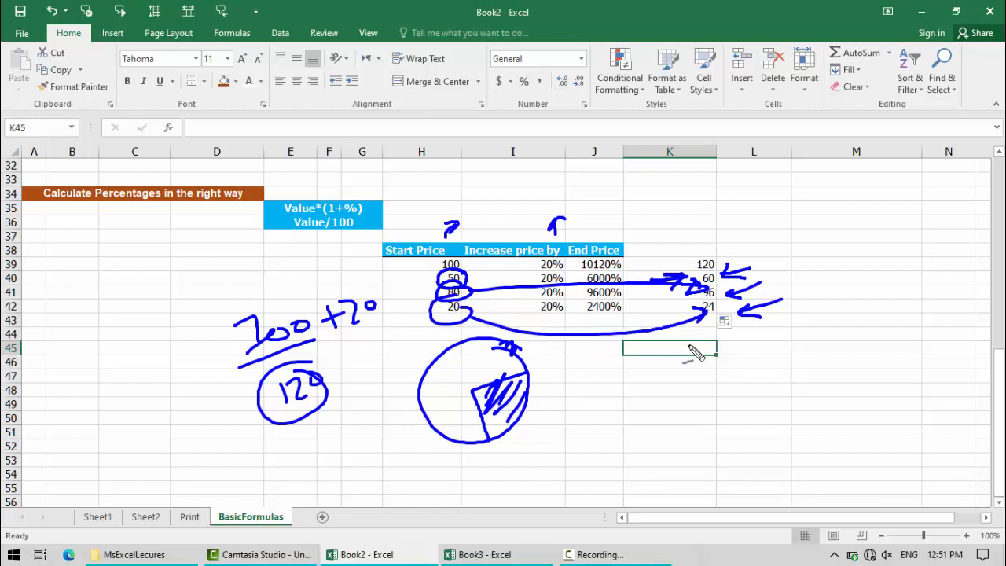
key(Escape)
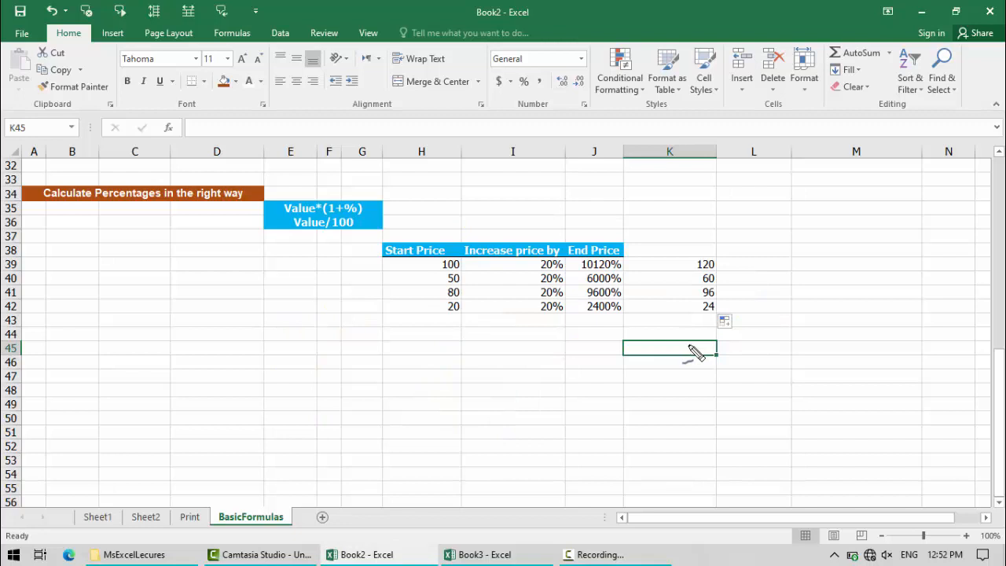
Step: Change the plus sign after H39 in the J39 formula to multiplication, making it =H39*(1+I39)
drag(602, 265, 612, 308)
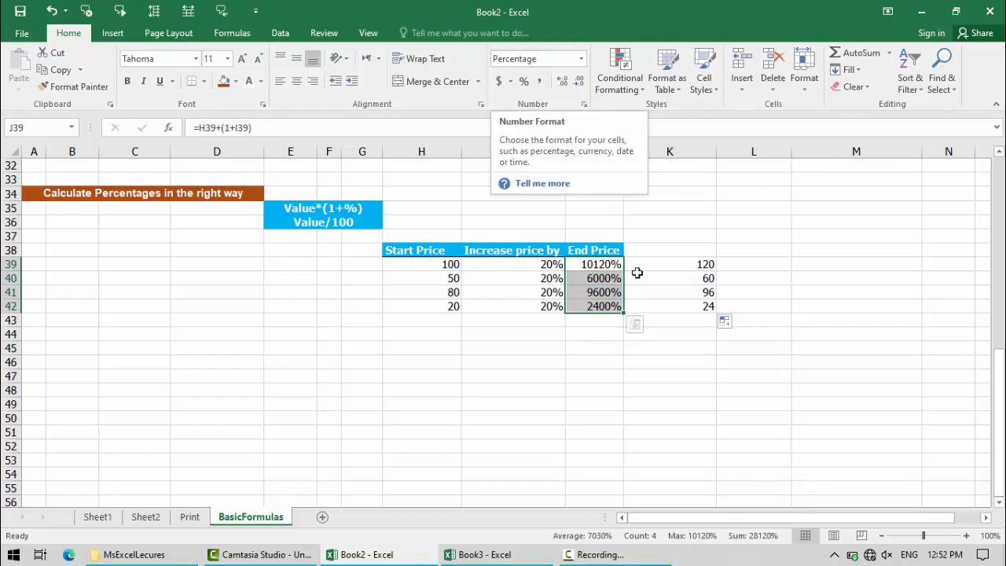
click(606, 267)
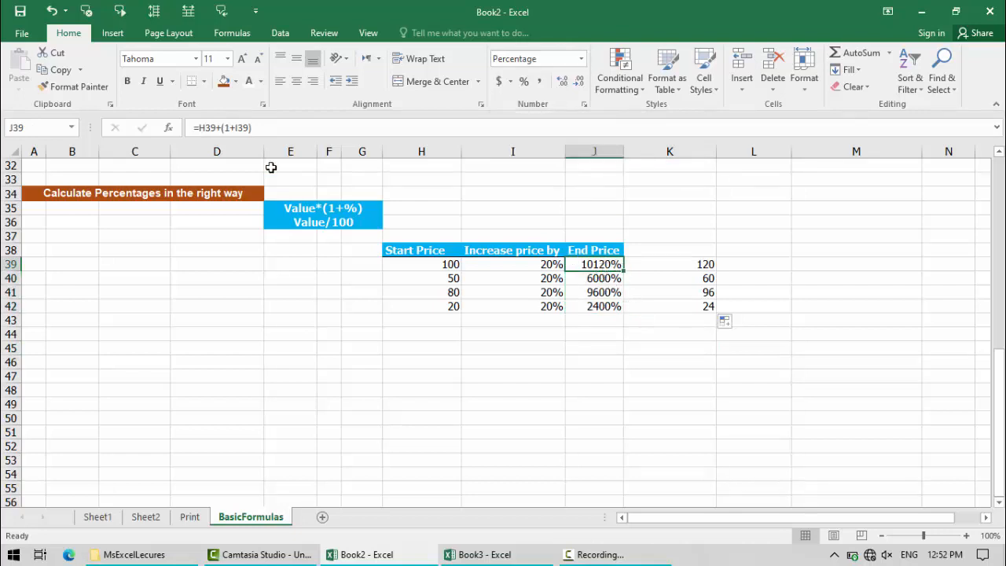
click(221, 127)
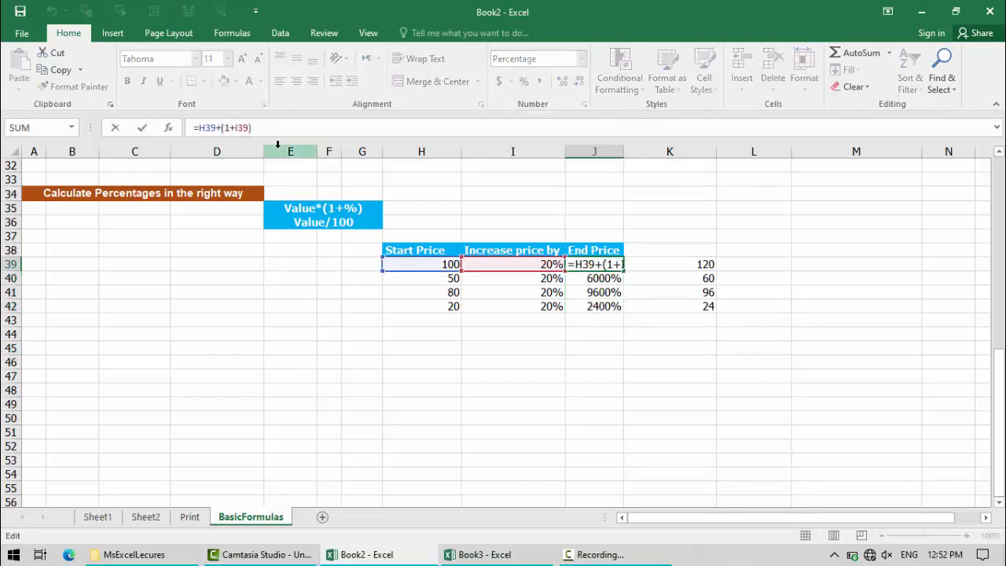
key(BackSpace)
text(*)
key(Return)
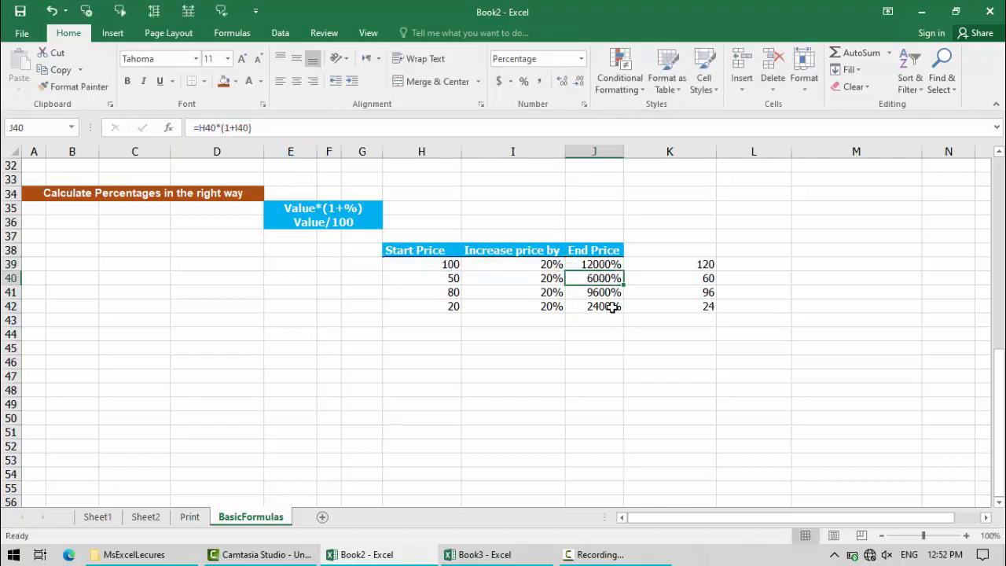
Step: Change the format of the End Price cells J39:J42 from percentage to Number
drag(611, 270, 608, 307)
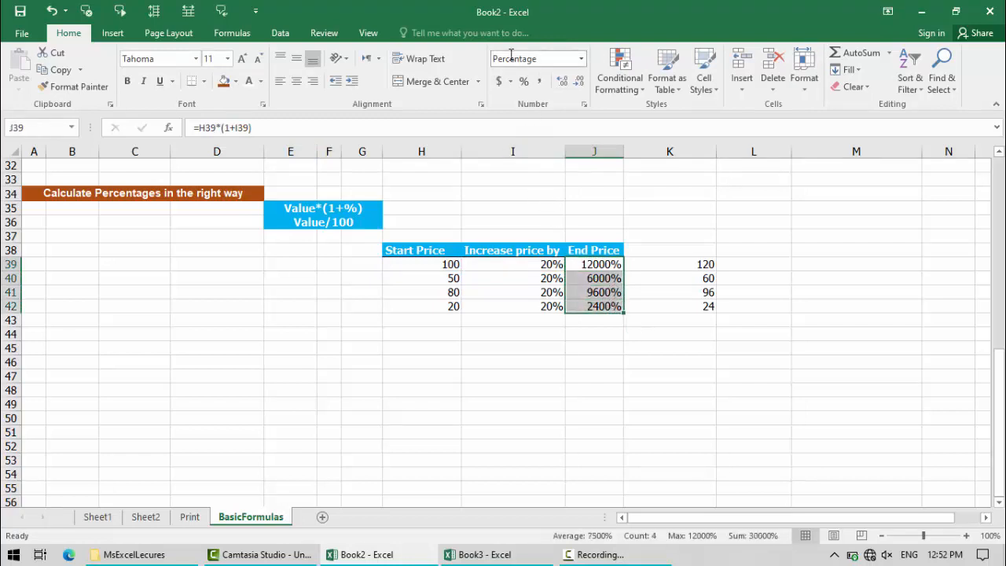
click(582, 59)
click(560, 121)
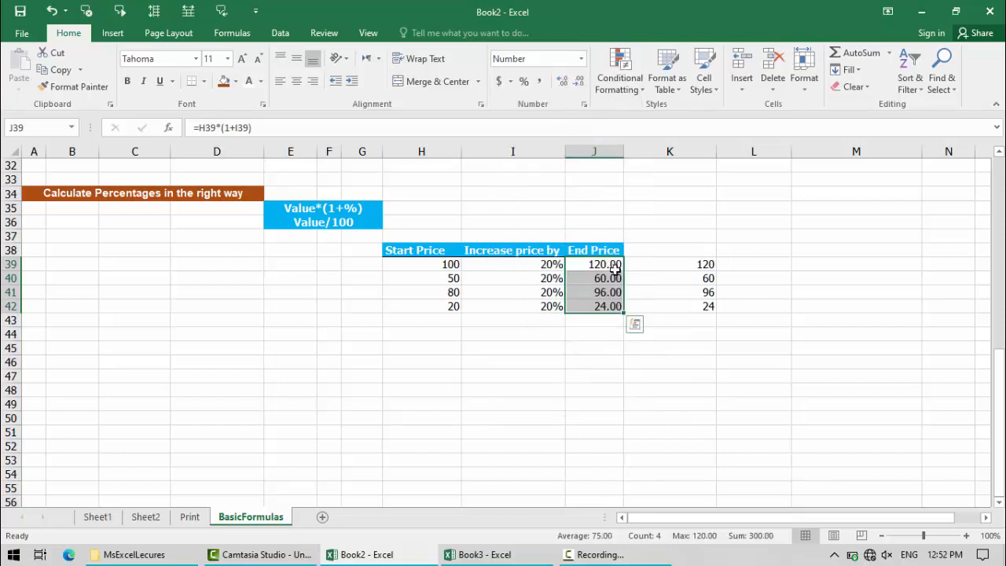
click(605, 308)
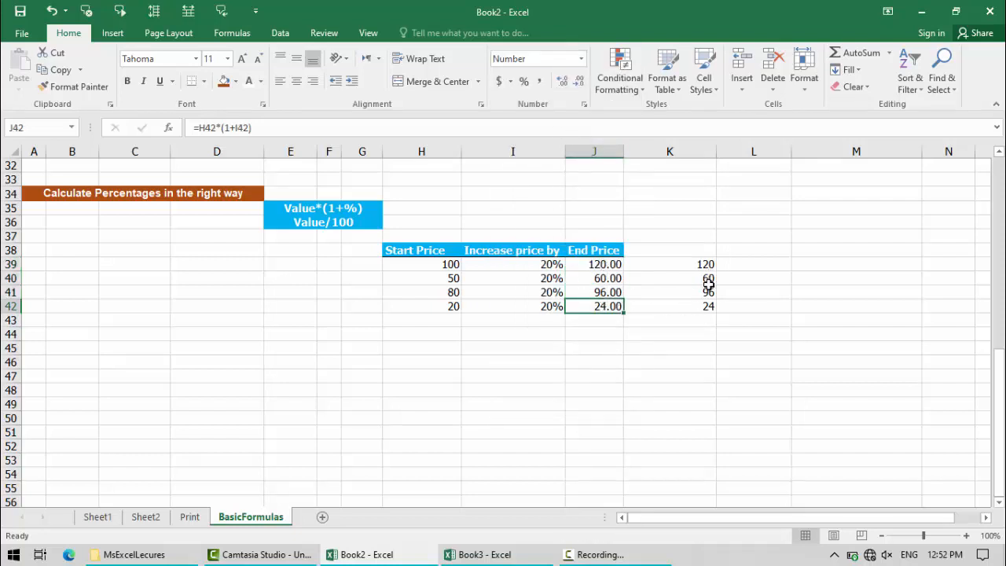
Step: Set the number format of the End Price cells J39:J42 to 0 decimal places
drag(612, 268, 611, 305)
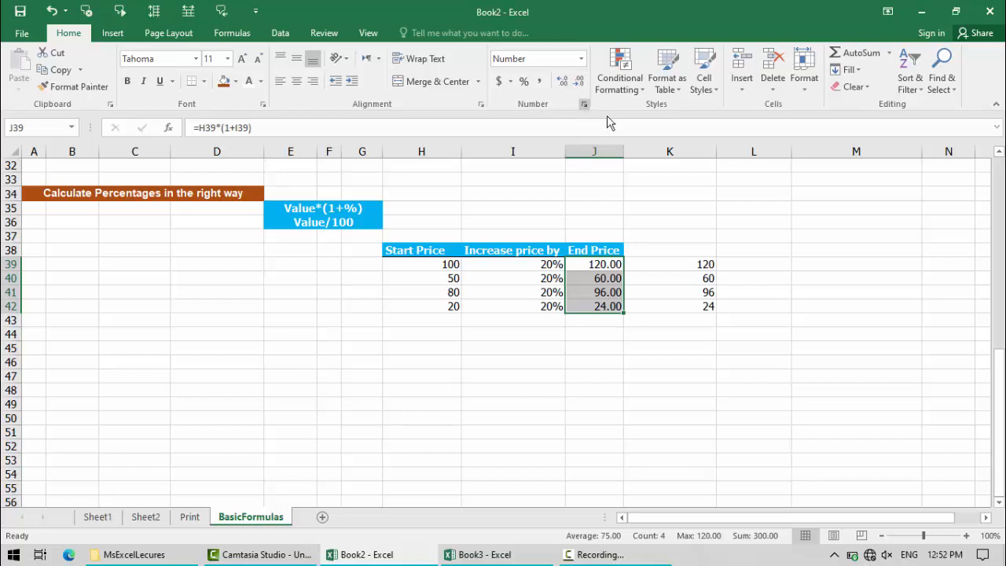
click(585, 103)
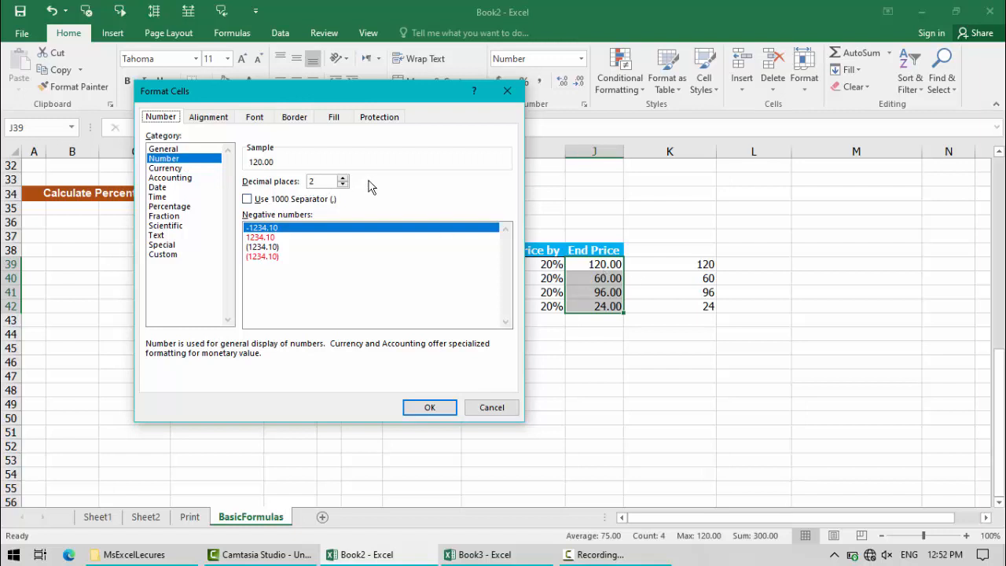
click(342, 185)
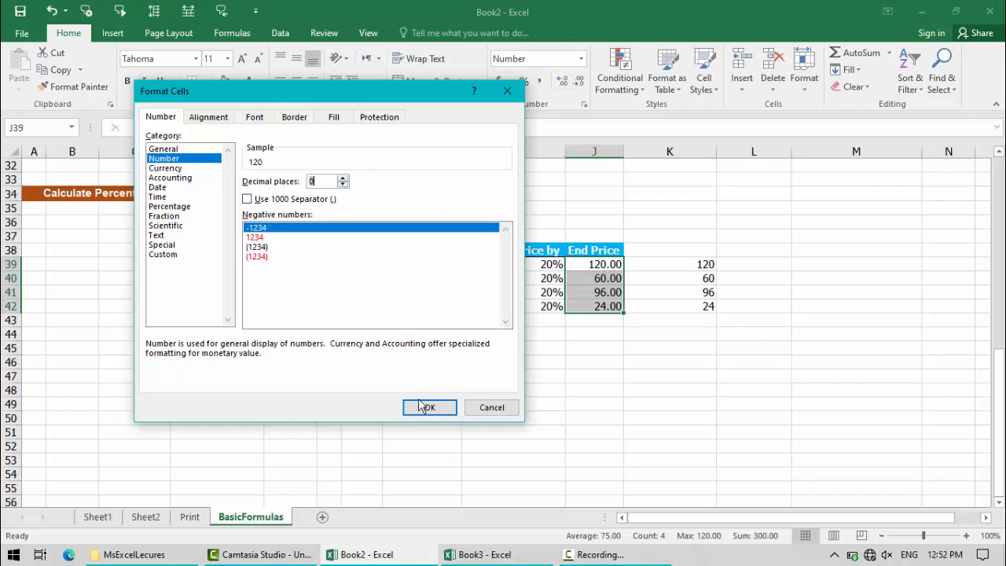
click(425, 407)
click(586, 306)
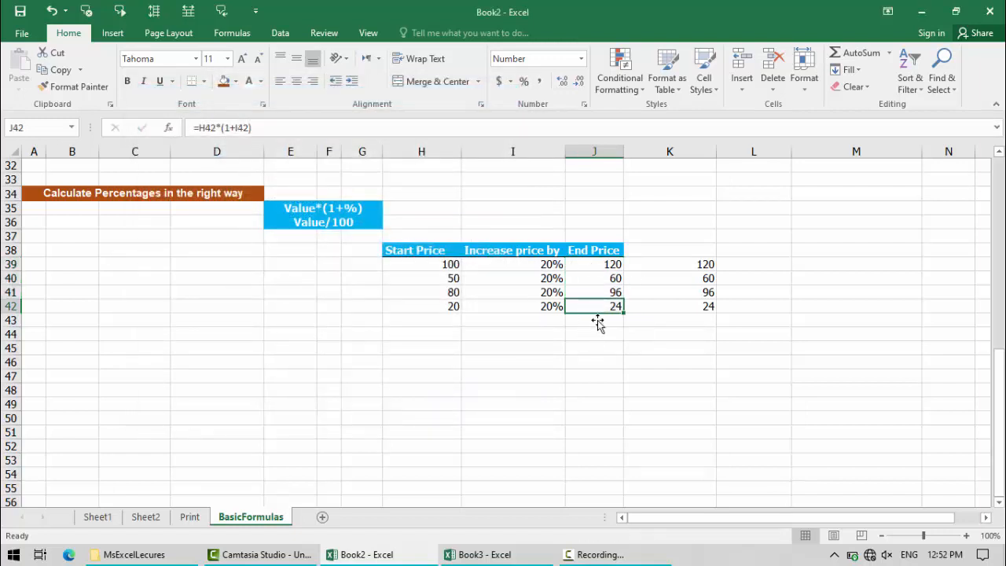